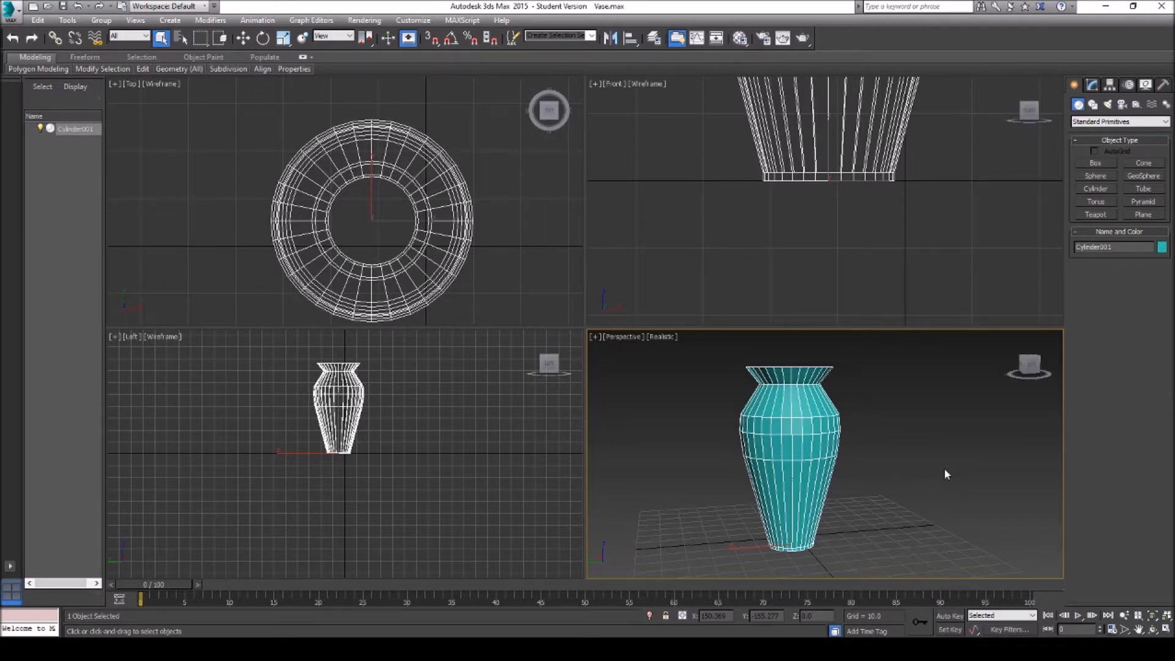
Create a sphere on the ground grid beside the vase in the perspective view.
click(1095, 176)
drag(913, 514, 924, 524)
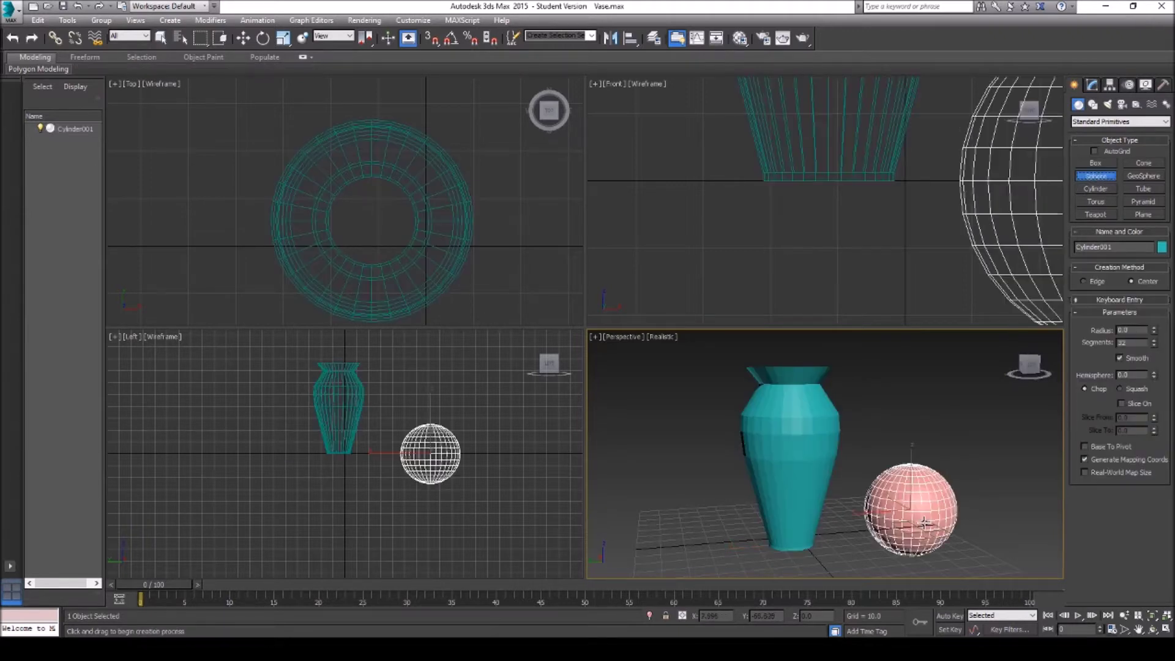
right_click(986, 451)
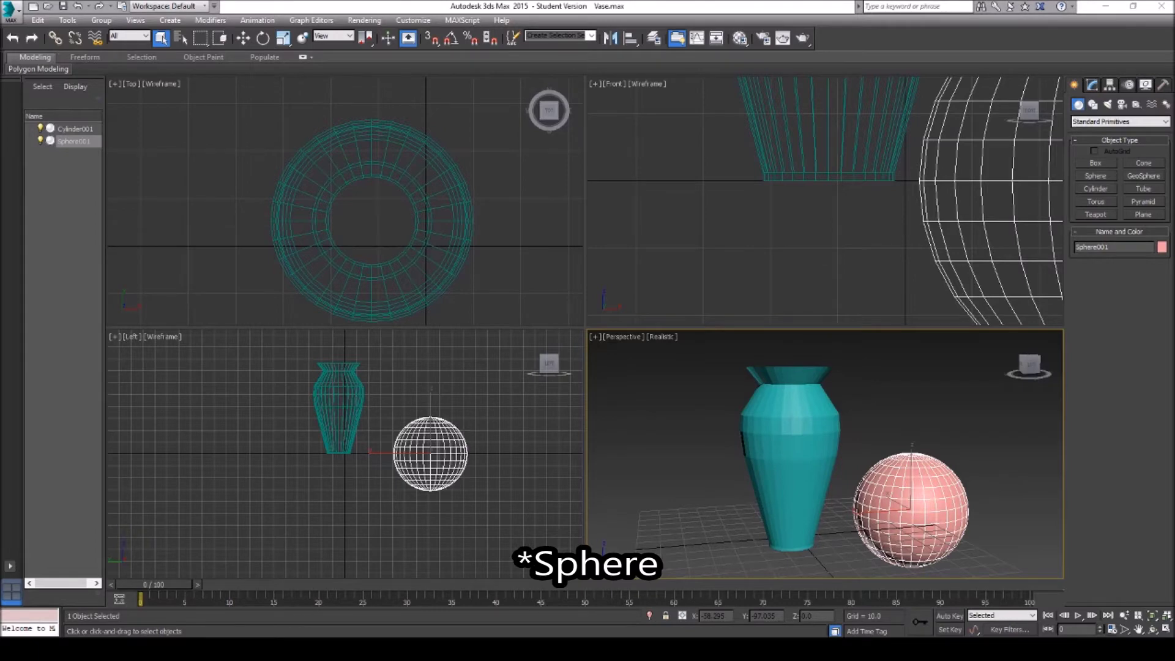
Load the fracture script, pick the sphere as its object and break it into 6 parts.
drag(677, 395, 610, 412)
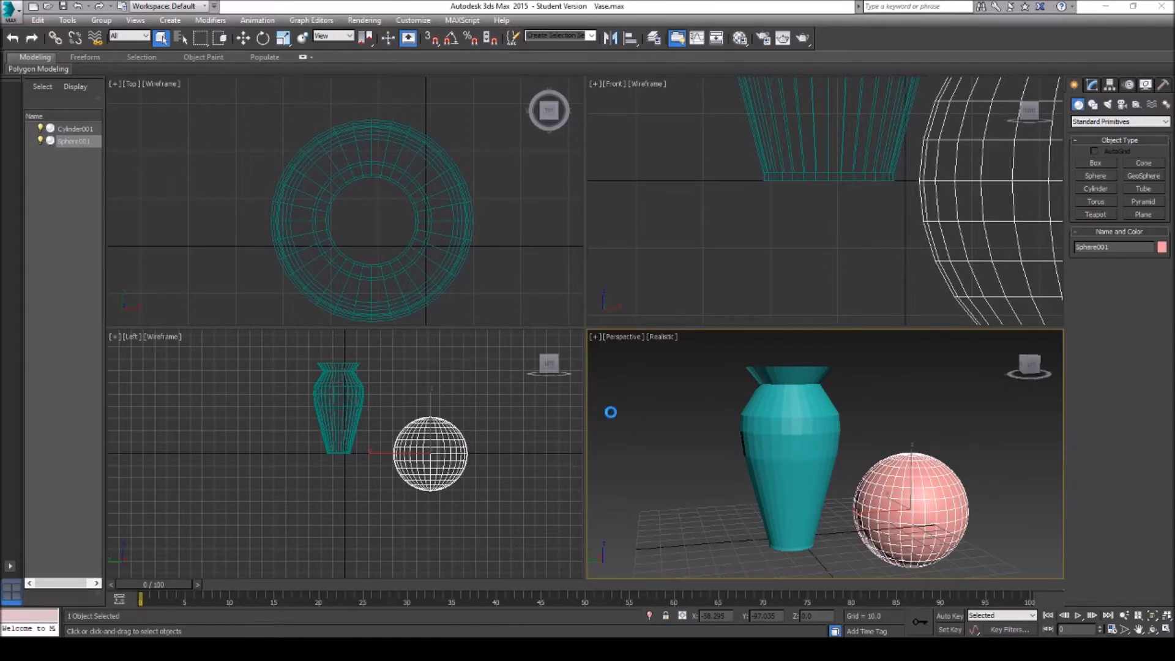
drag(84, 97, 548, 273)
click(544, 290)
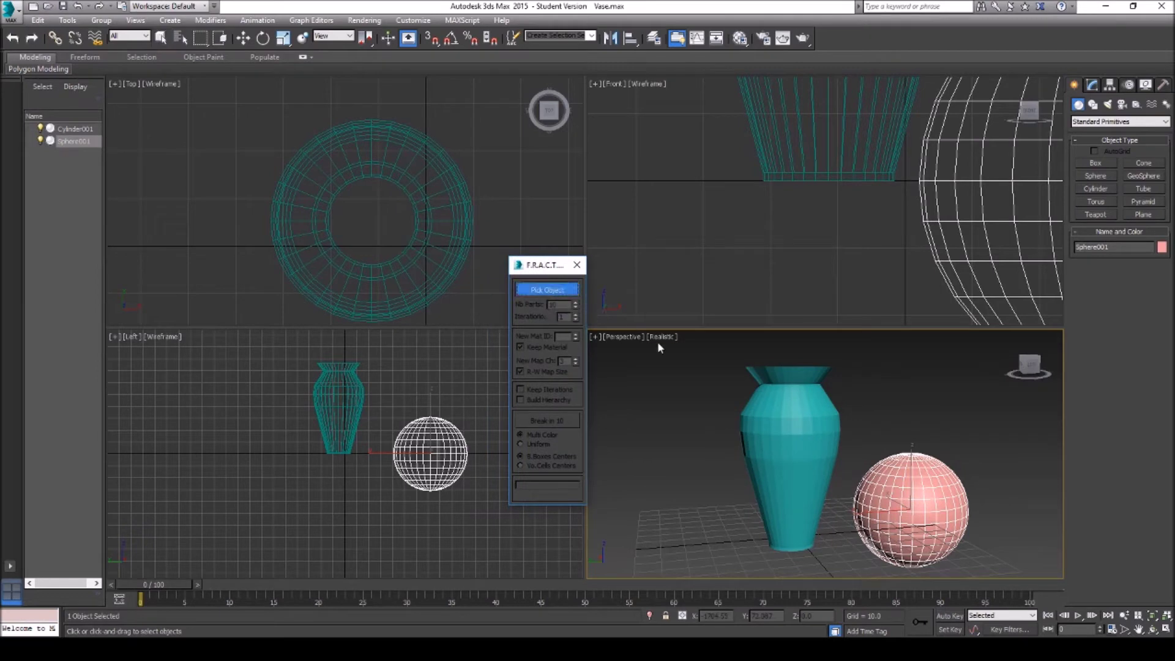
click(943, 506)
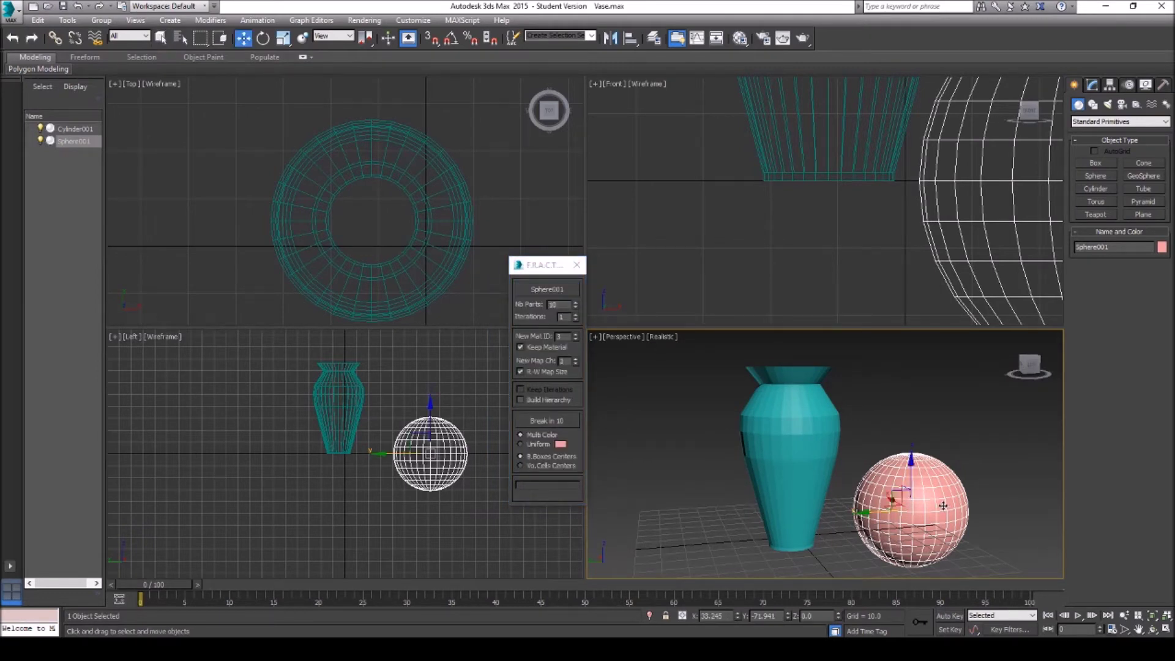
drag(560, 306, 486, 304)
text(6)
click(546, 420)
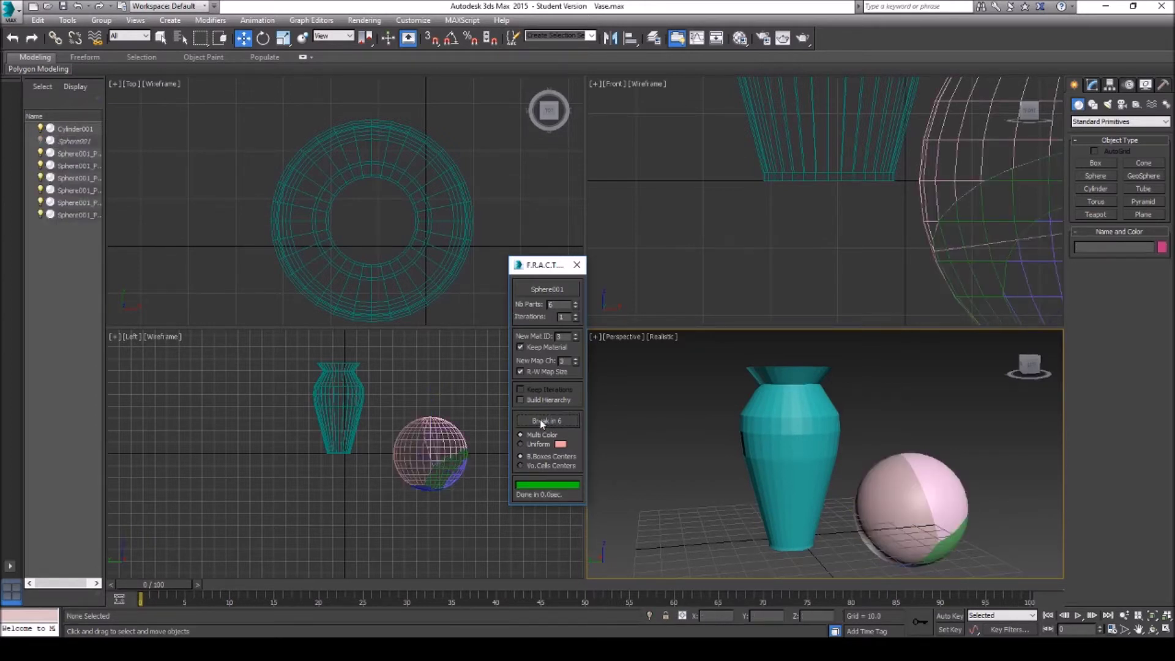
Shift pieces of the fractured sphere slightly out of place to check the cuts, and close the fracture dialog.
click(934, 488)
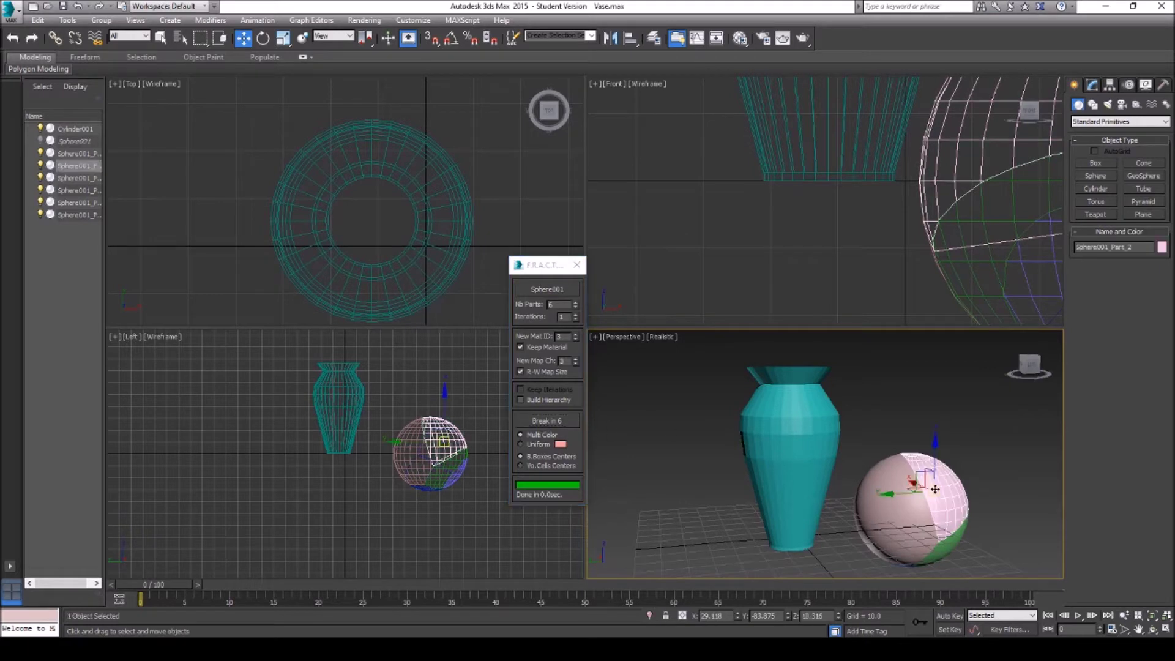
mouse_move(930, 450)
mouse_down()
mouse_move(930, 386)
mouse_move(926, 472)
mouse_up()
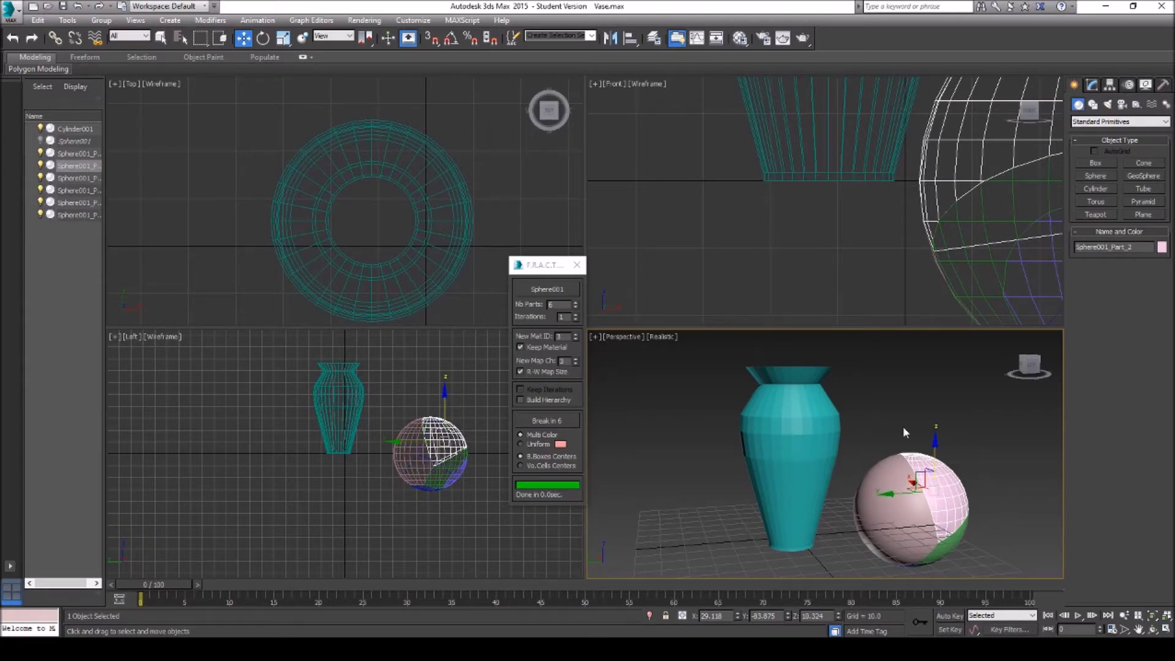
click(872, 489)
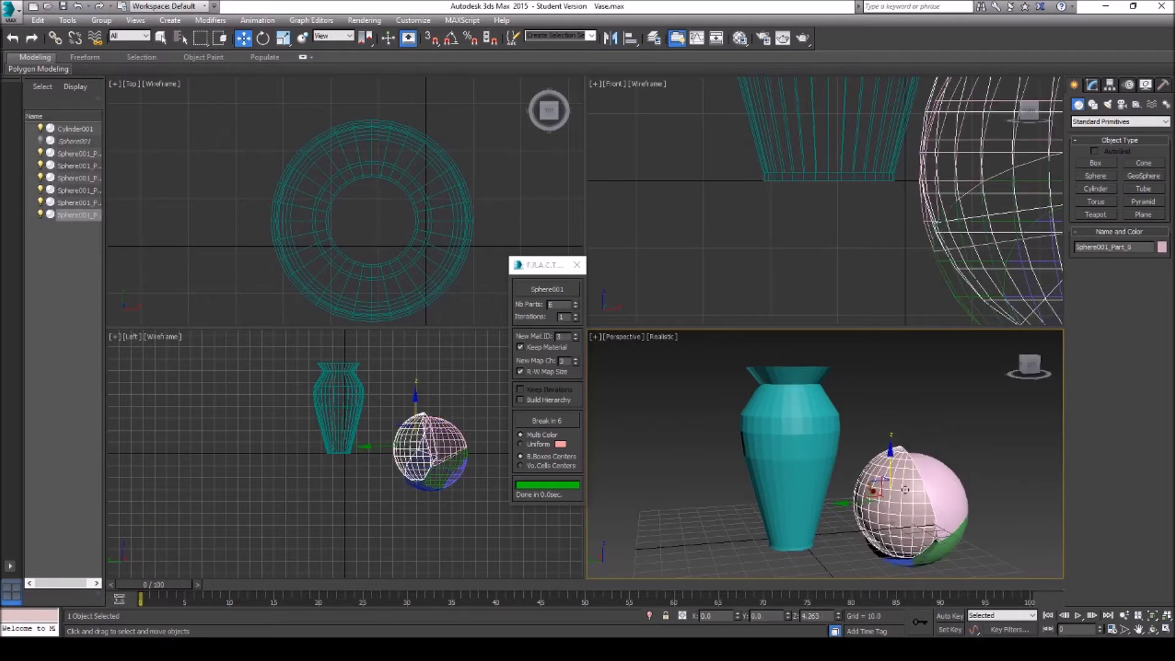
drag(870, 487, 894, 493)
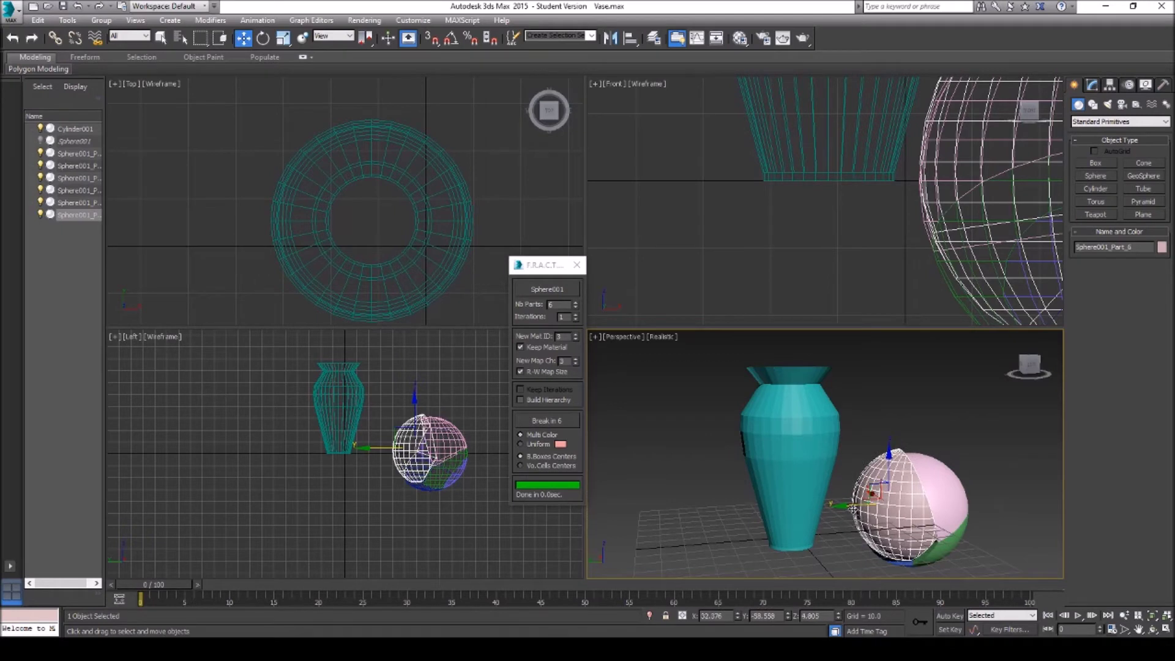
click(576, 265)
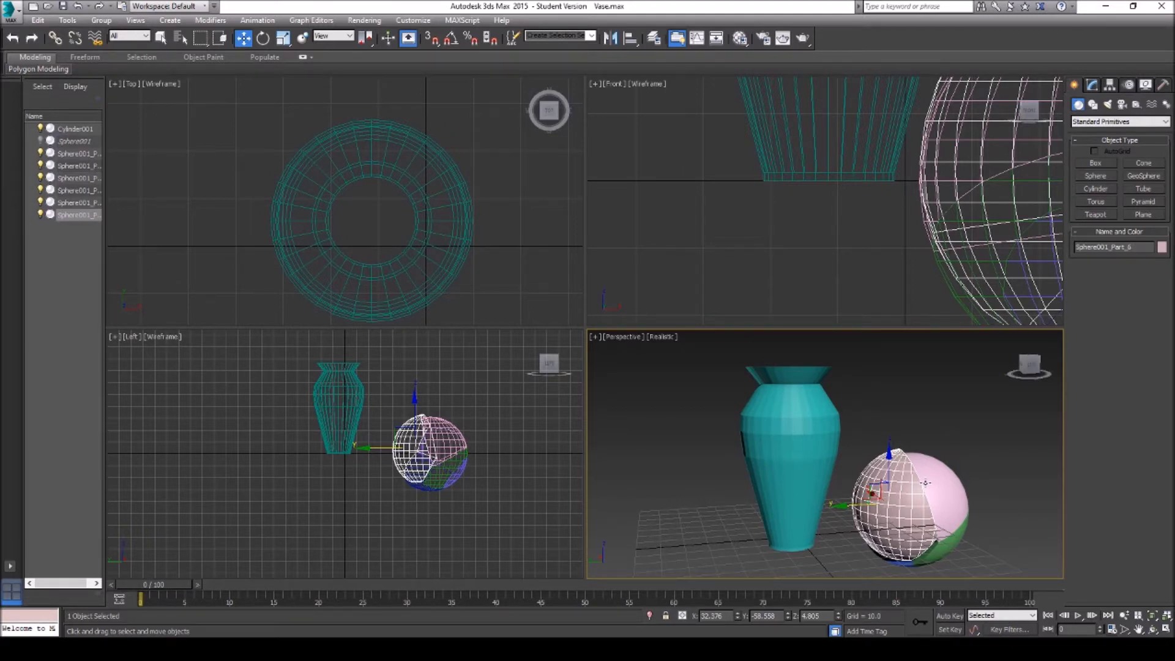
Look into the vase from above, reload the fracture script and pick the vase as its object.
click(813, 489)
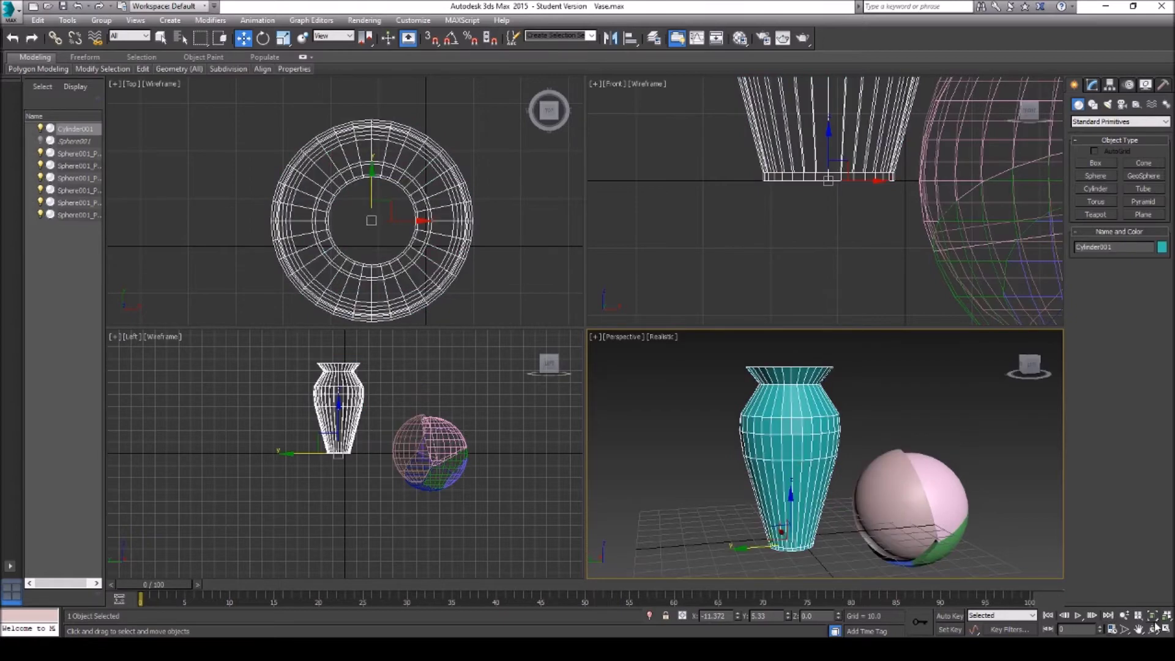
click(1155, 625)
drag(801, 428, 832, 439)
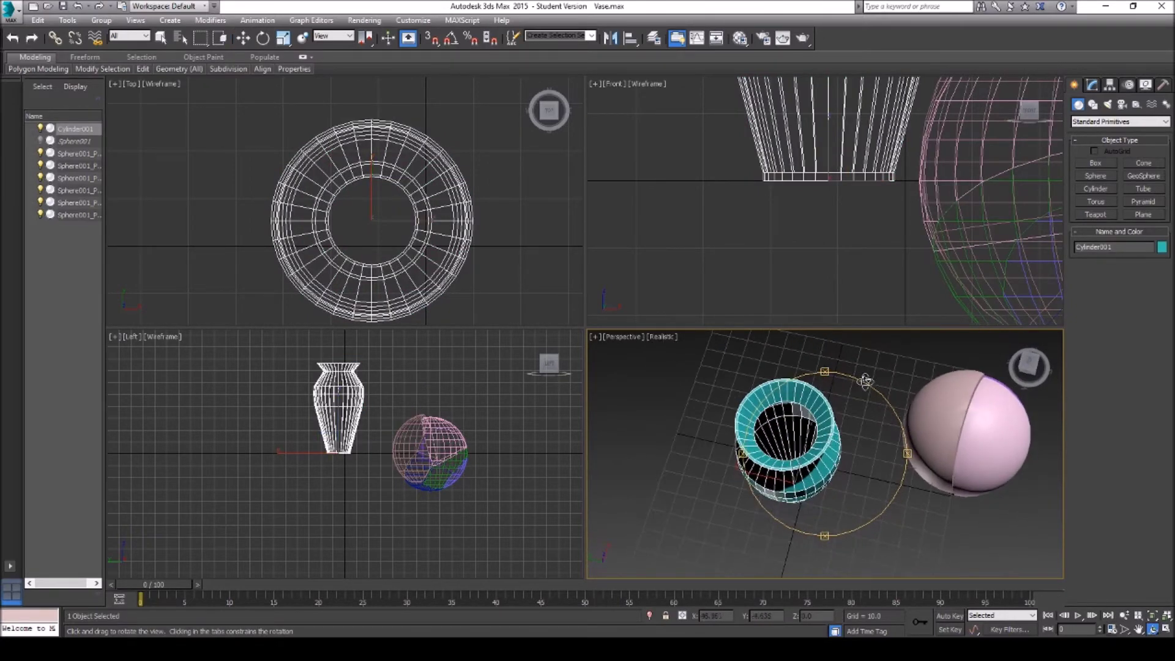
drag(1174, 324, 650, 392)
drag(71, 90, 564, 282)
click(582, 306)
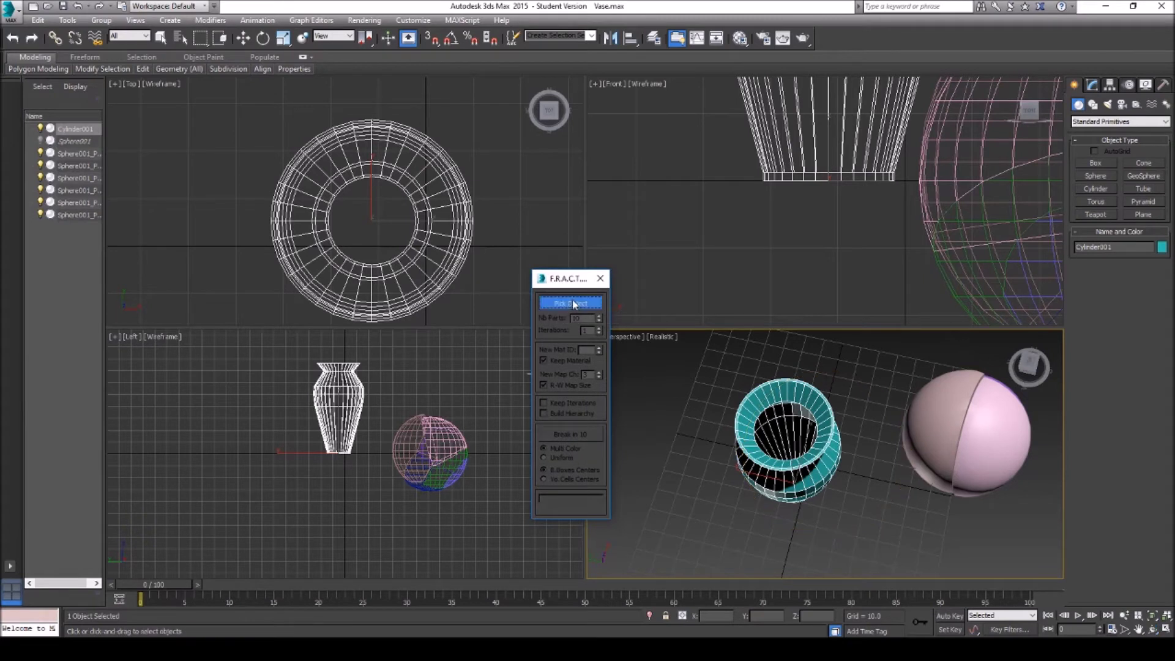
click(786, 427)
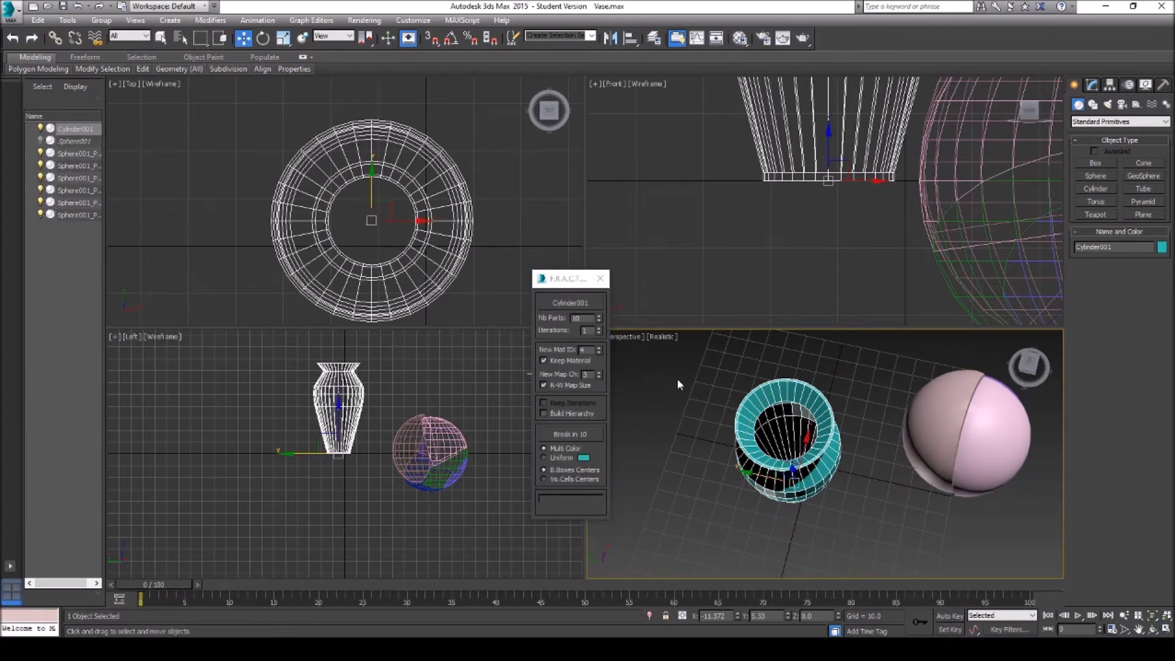
click(578, 318)
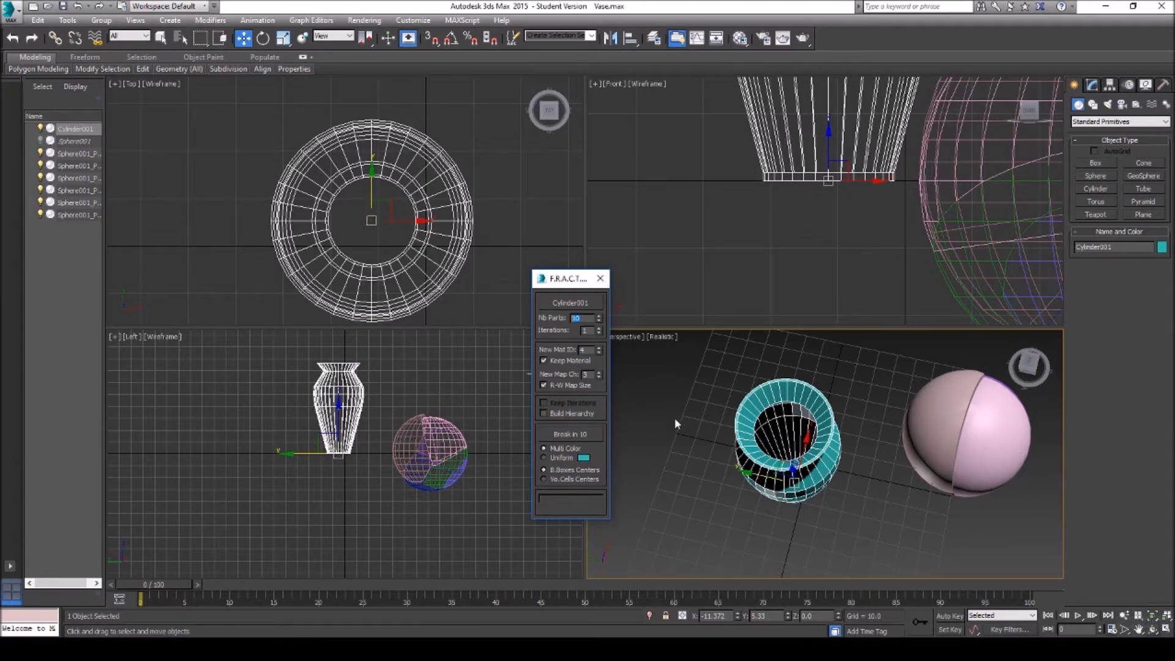
Move the large sphere piece nearest the vase away from the rest of the sphere, towards the vase.
click(942, 409)
drag(908, 415, 817, 402)
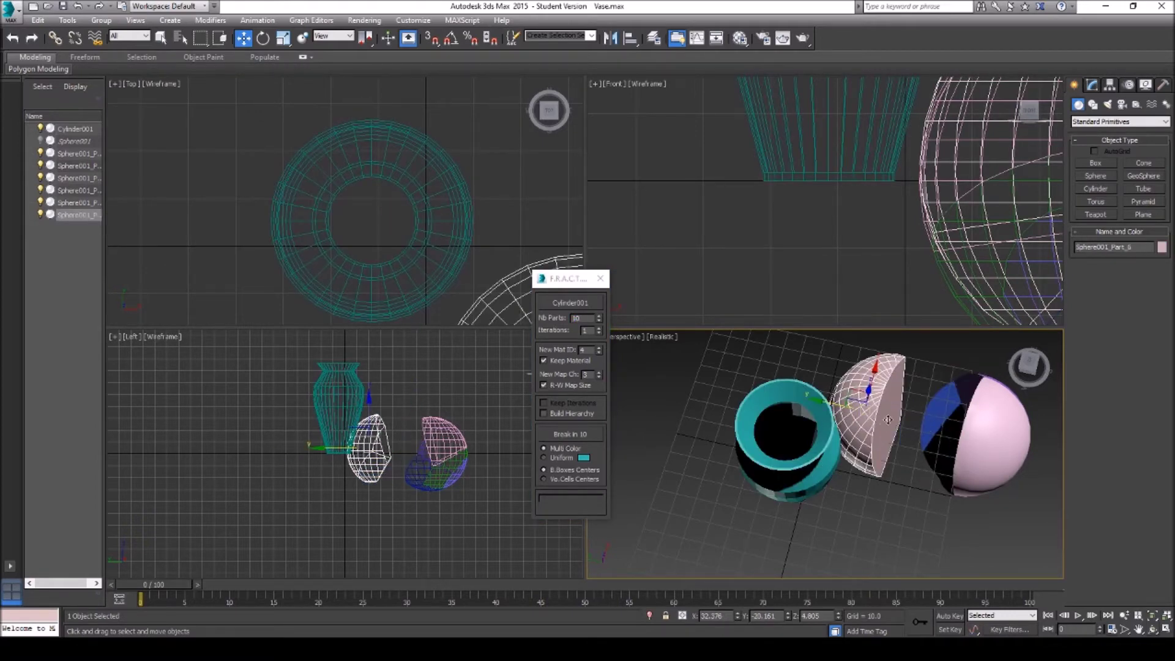
Convert the separated sphere piece to an editable poly and try selecting and moving its flat cut face.
right_click(891, 415)
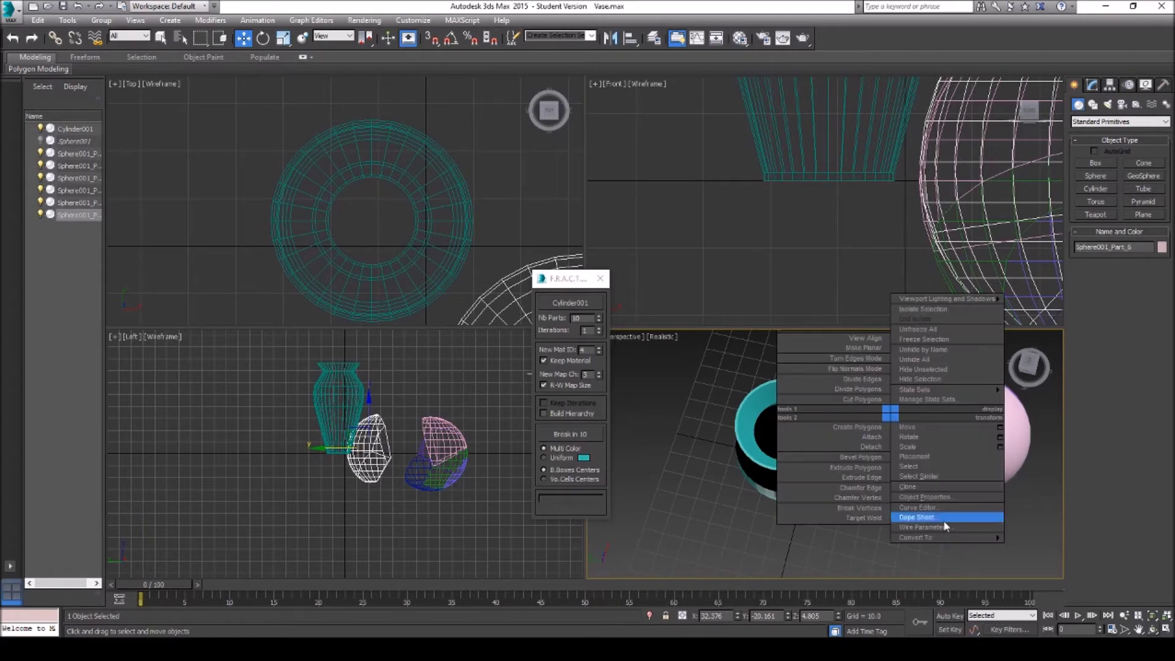
mouse_move(957, 537)
click(1036, 547)
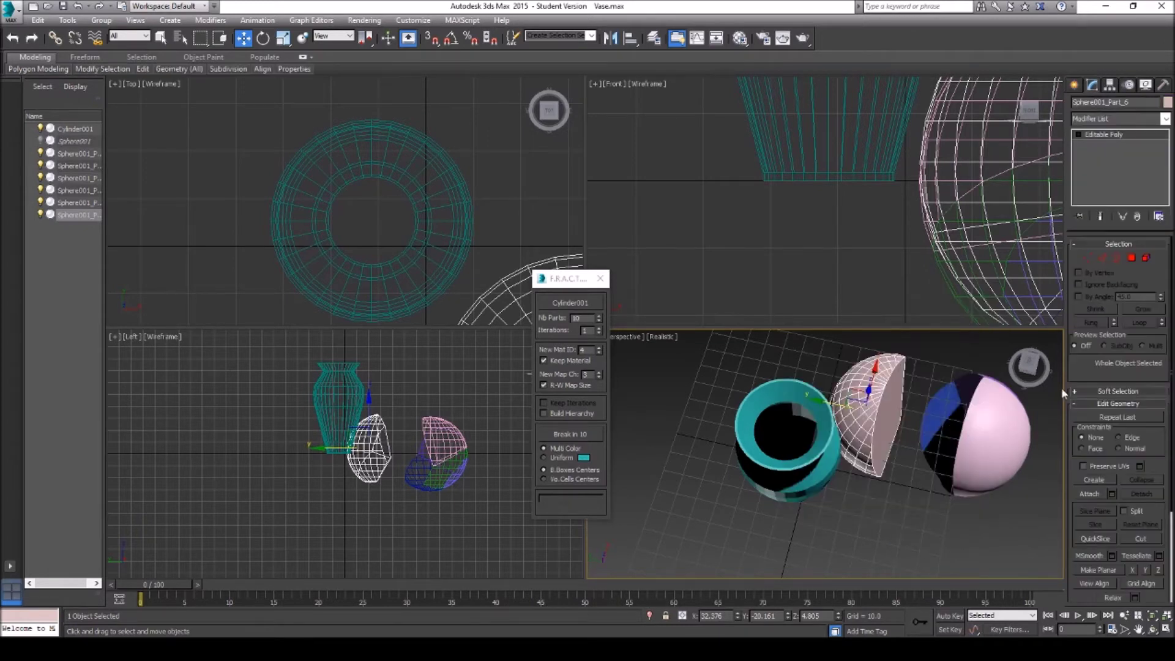
click(1130, 257)
key(ctrl+a)
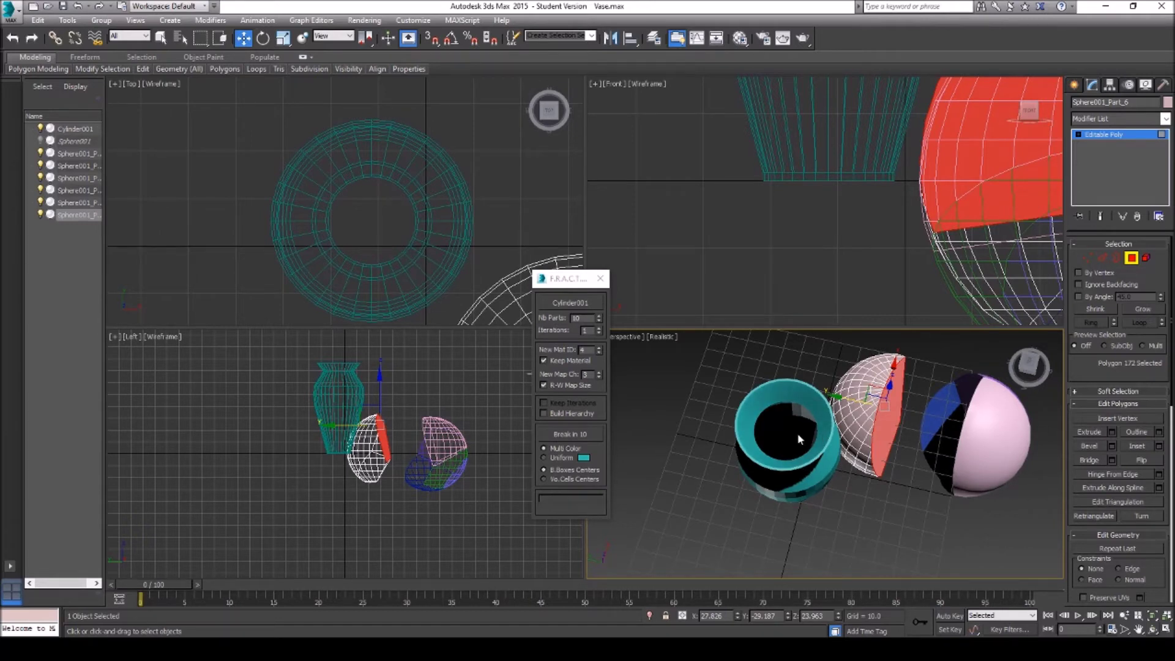
mouse_move(841, 397)
mouse_down()
mouse_move(897, 406)
mouse_move(858, 400)
mouse_up()
Undo the face edits and the editable poly conversion of the separated sphere piece.
click(78, 7)
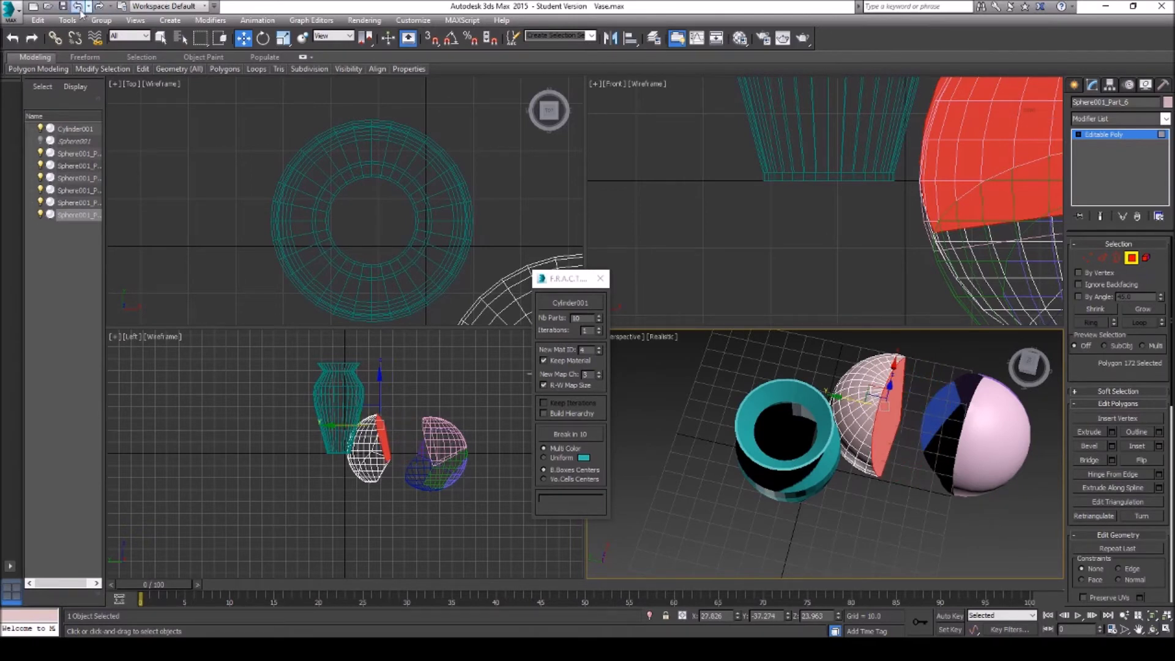
click(78, 6)
click(78, 6)
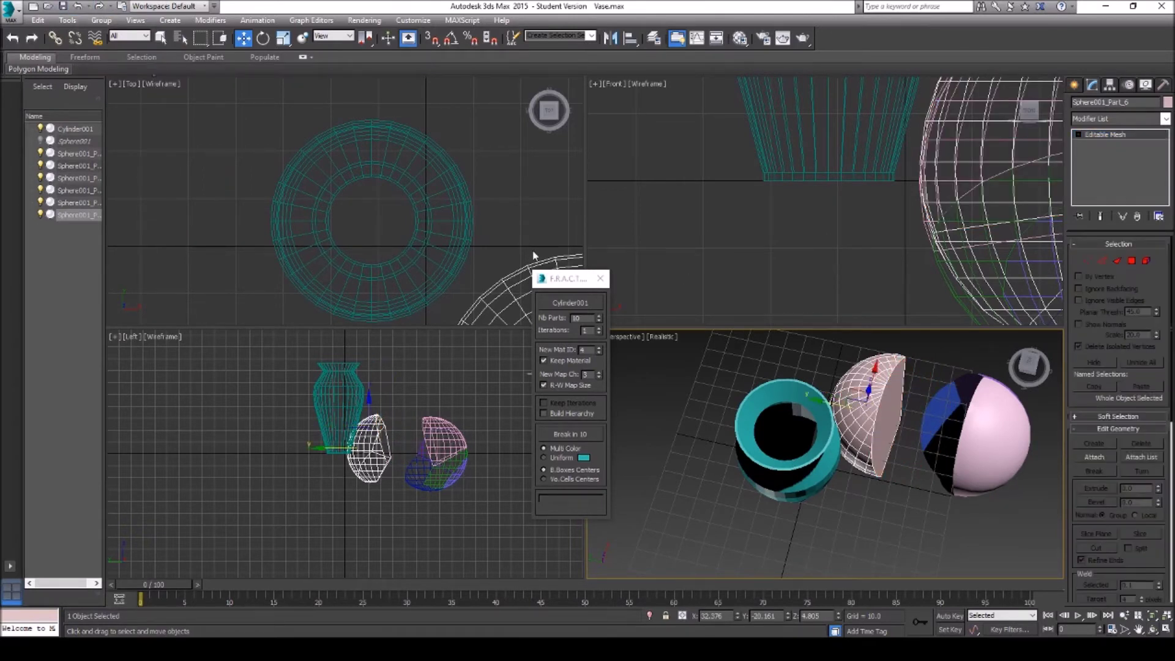
Set the number of parts to 6 for the vase and break it.
double_click(585, 317)
text(6)
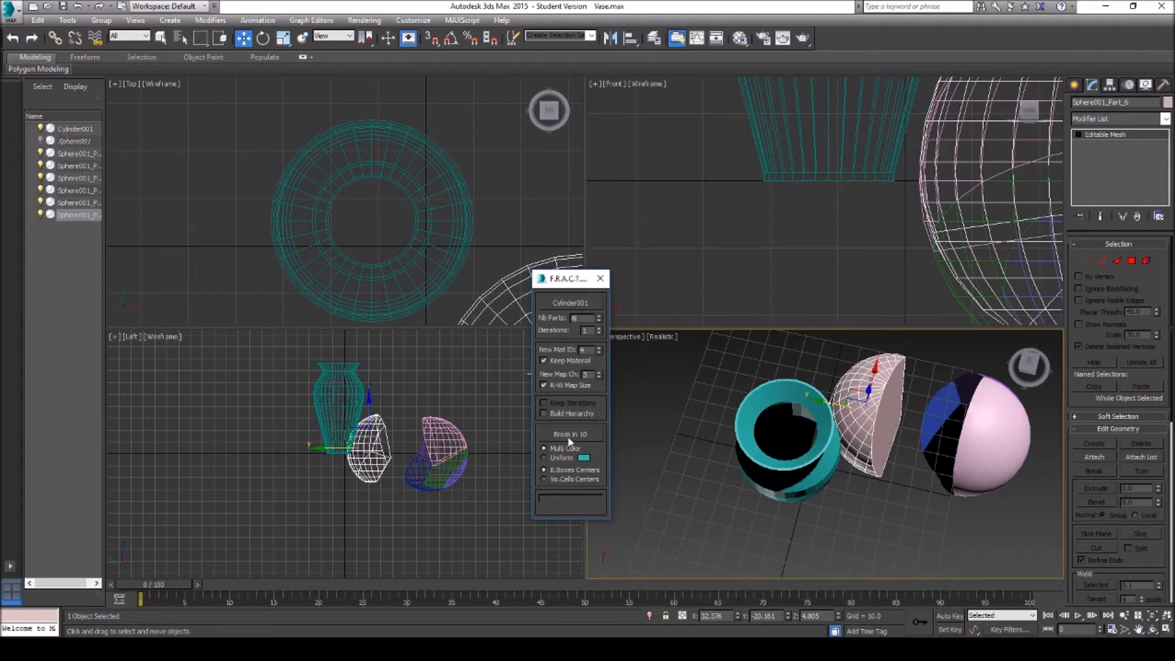
click(569, 435)
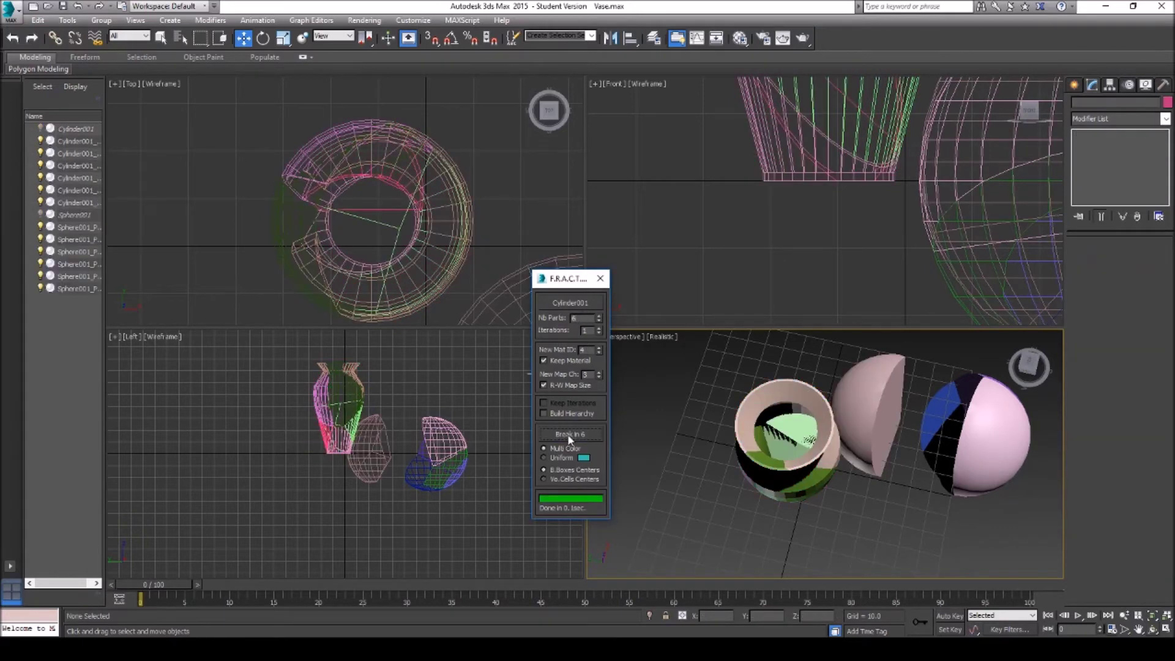
Move the light green vase fragment out of the vase, into the open space in front of it.
click(1152, 630)
drag(789, 457, 752, 455)
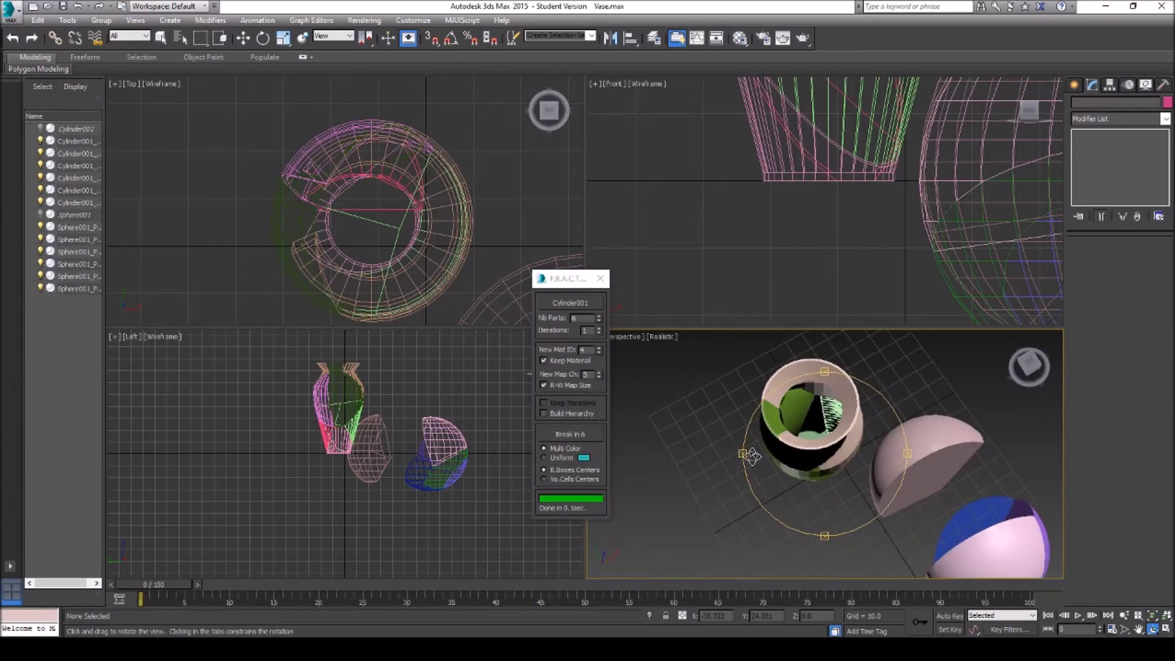
key(w)
click(801, 416)
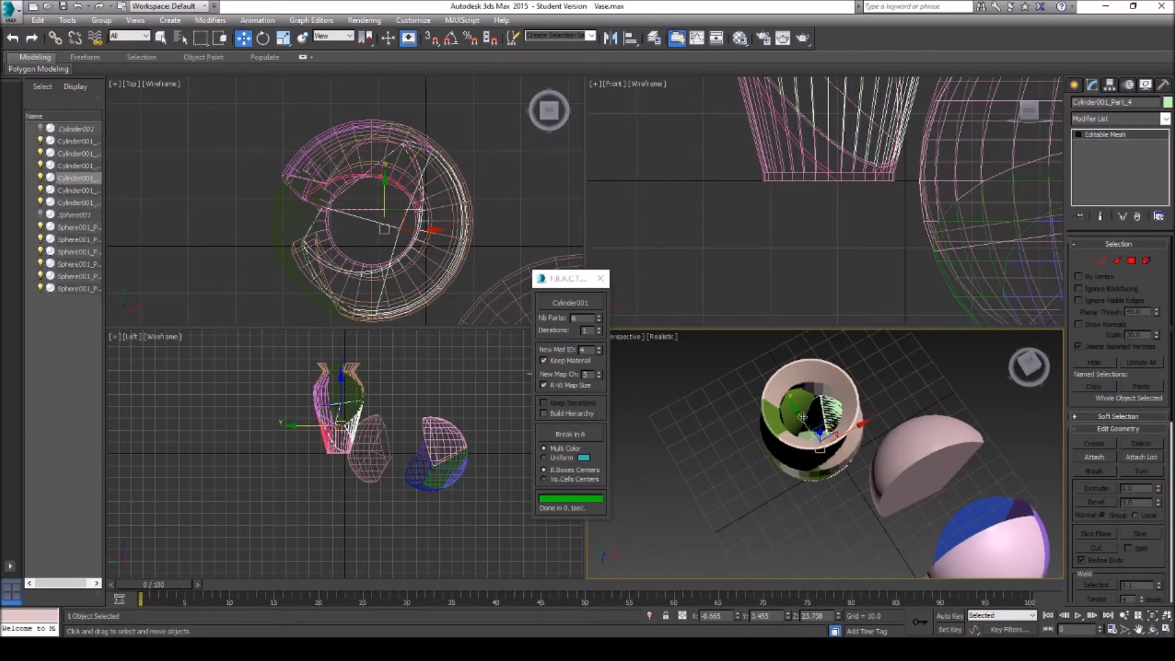
drag(802, 416, 857, 490)
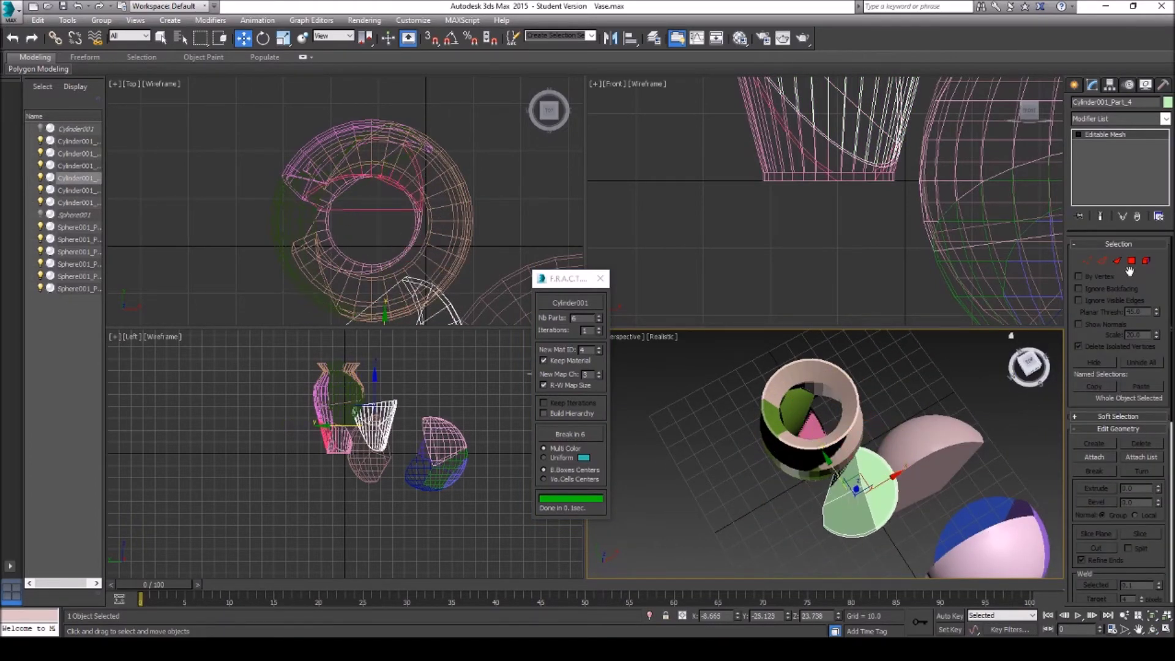
Try selecting the inner cut polygons of the light green vase fragment, and clear that selection.
click(1131, 262)
click(853, 509)
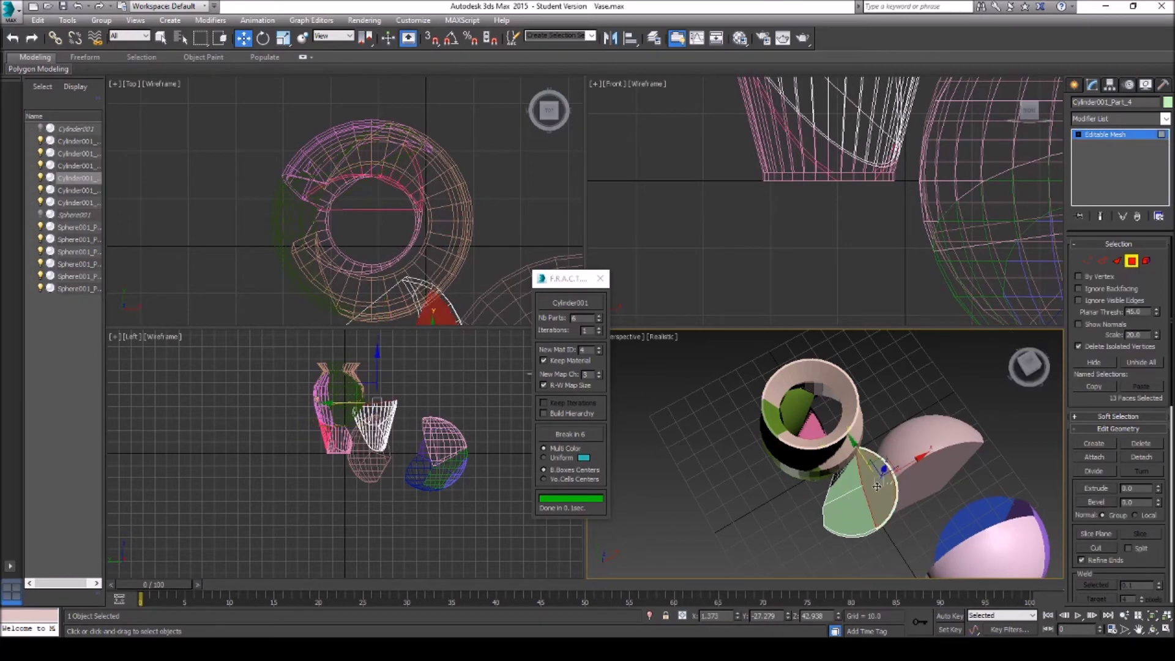
ctrl+click(852, 509)
ctrl+click(836, 490)
click(1153, 629)
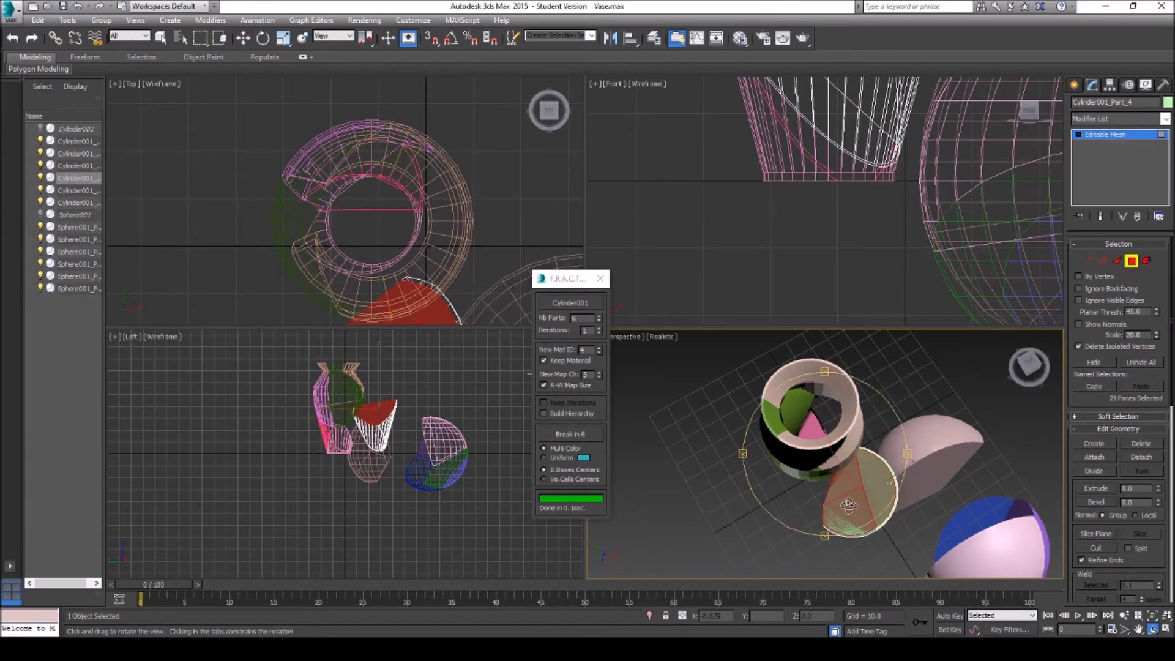
drag(827, 491, 897, 432)
key(w)
ctrl+click(855, 555)
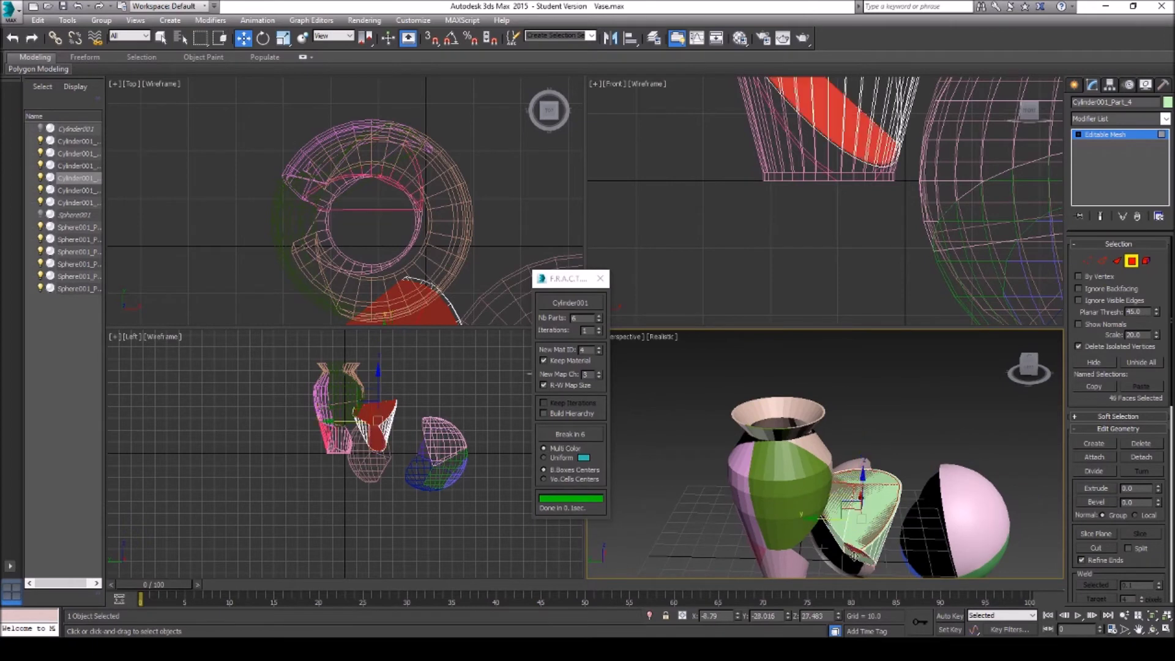
ctrl+click(833, 537)
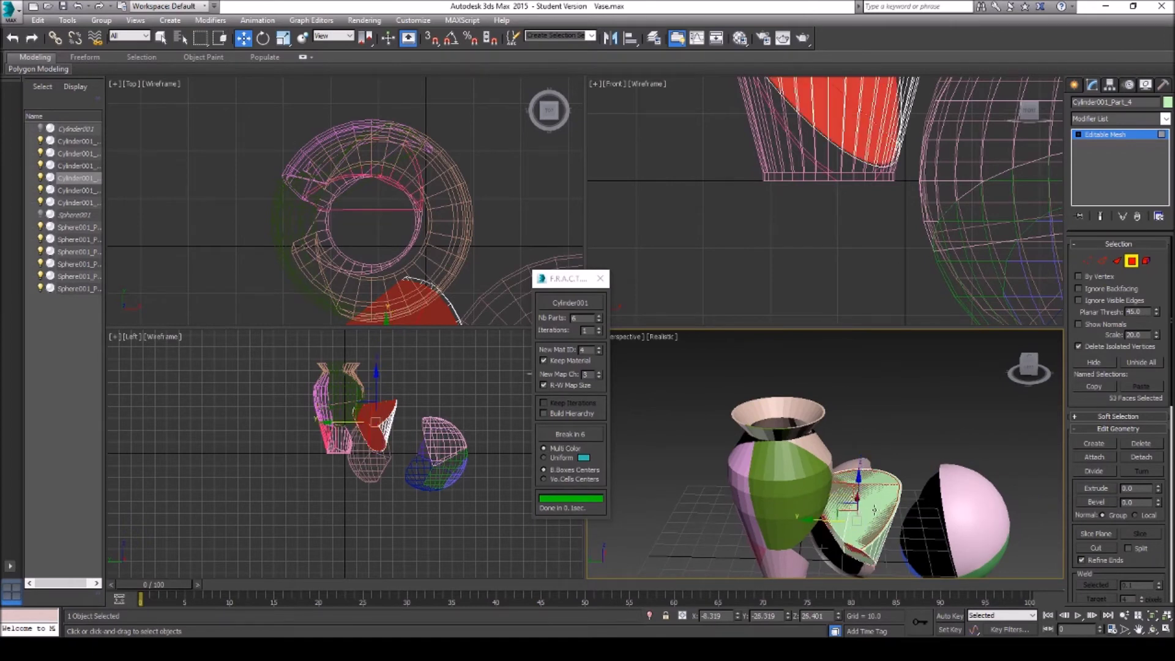
key(ctrl+d)
Select the flat cut polygons that cap the light green fragment and delete them, leaving its outer shell.
click(867, 515)
ctrl+click(838, 508)
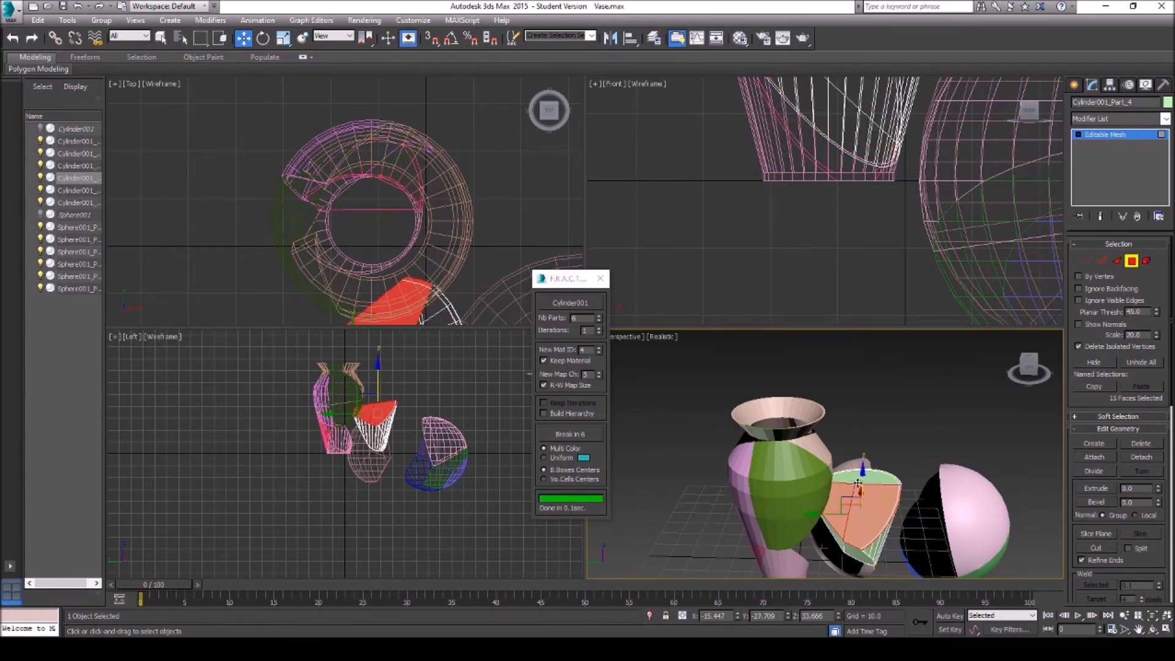
ctrl+click(858, 477)
ctrl+click(851, 548)
key(q)
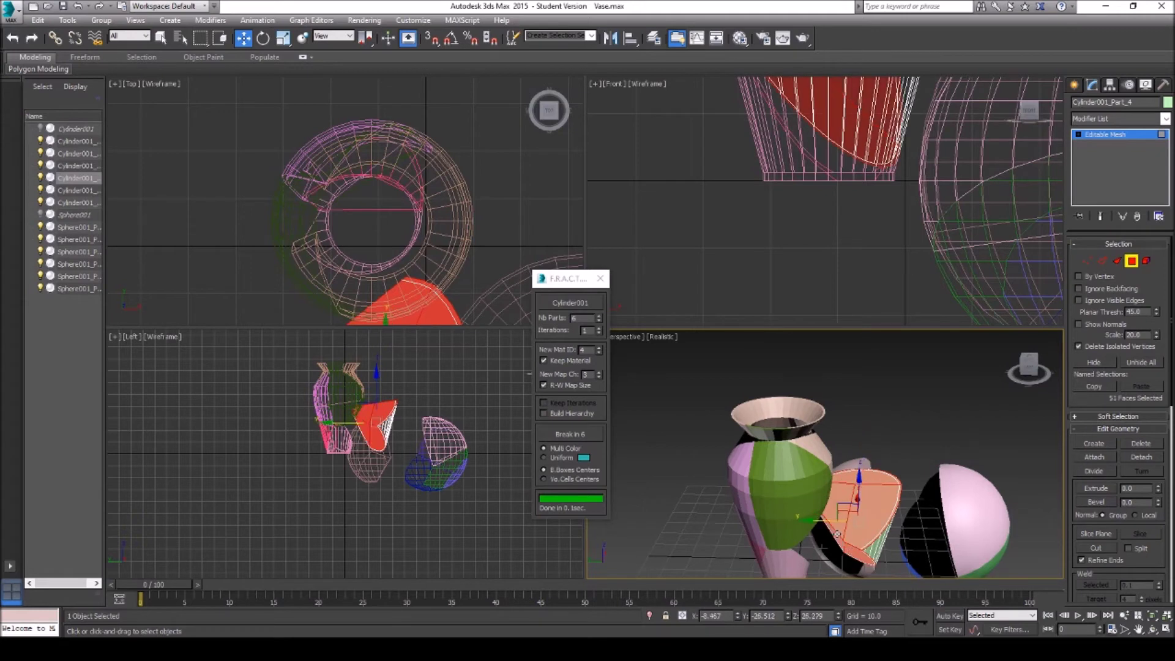
key(Delete)
Select two edges along the cut of the light green vase fragment and examine its open border.
key(2)
scroll(868, 532, up, 5)
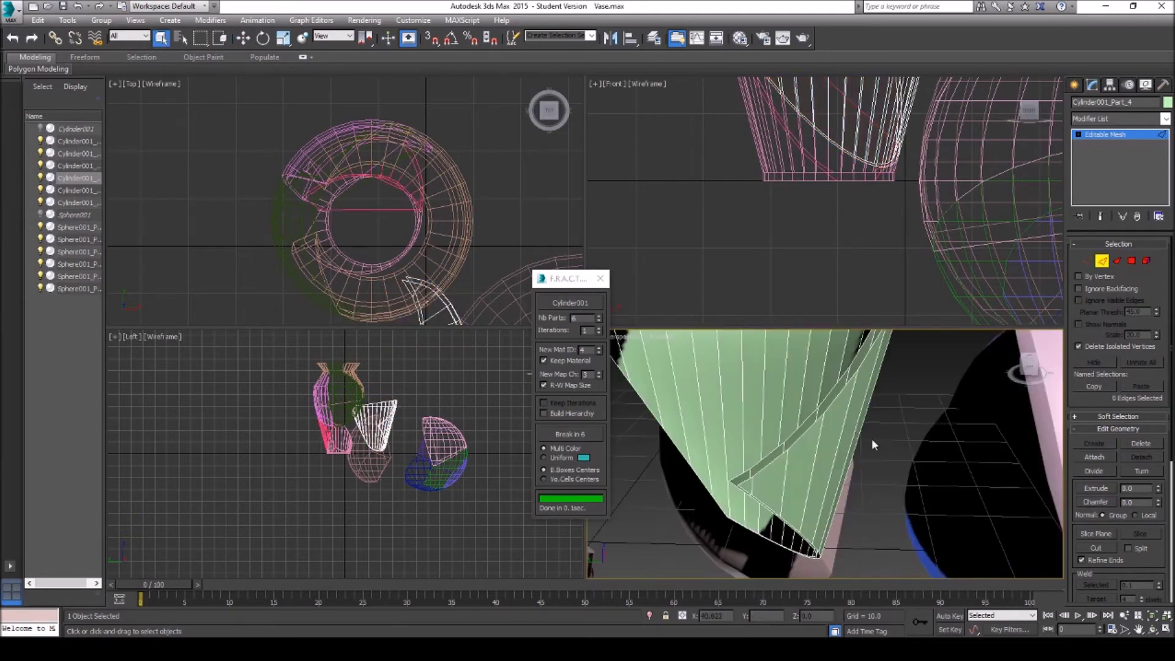
click(801, 435)
ctrl+click(803, 436)
click(1137, 629)
drag(784, 440, 891, 501)
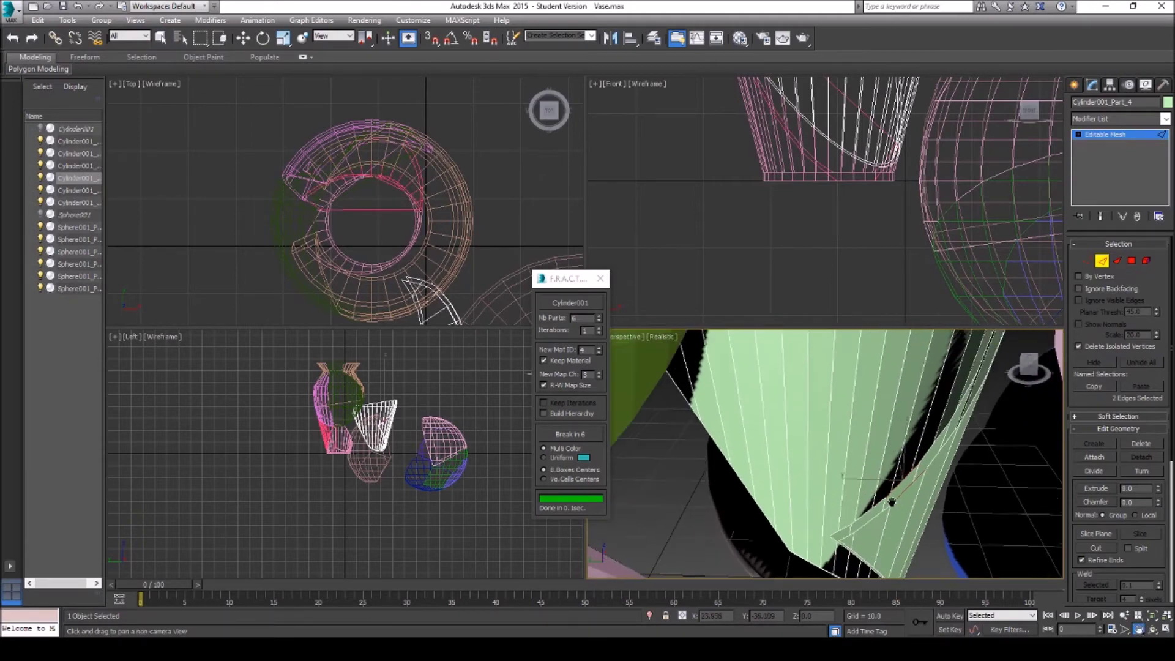
drag(692, 409, 747, 424)
scroll(795, 438, down, 8)
scroll(747, 422, up, 1)
scroll(747, 422, up, 5)
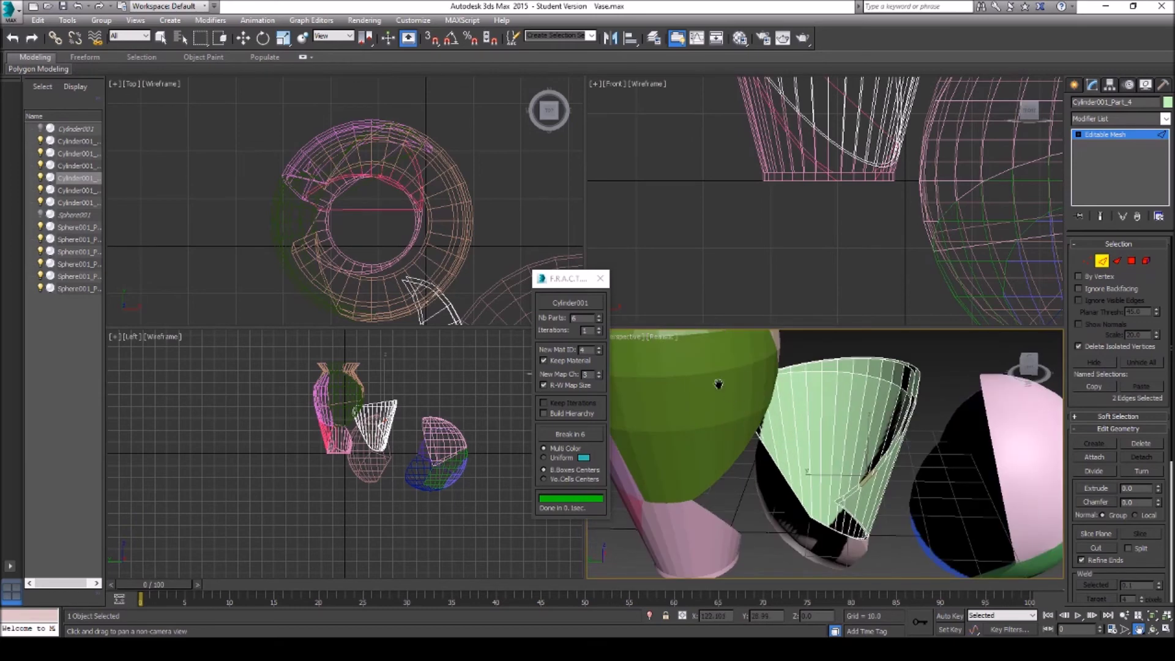
Open Vasebroken.max without saving the current scene, and close the fracture script window.
click(10, 11)
click(250, 143)
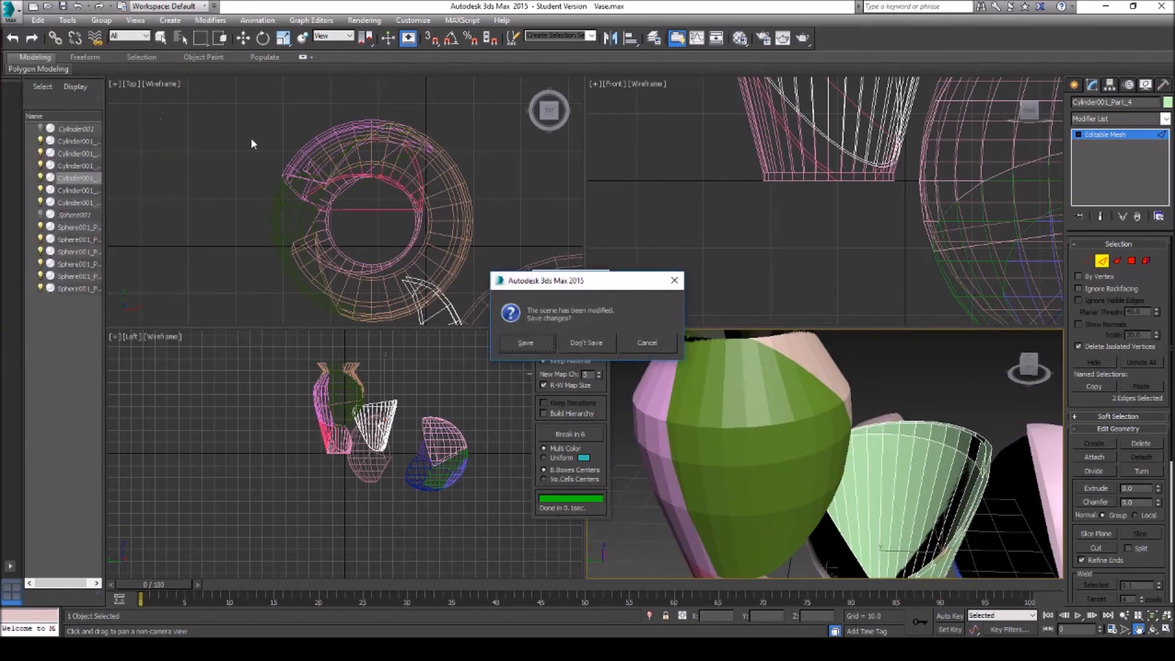
click(583, 343)
click(101, 92)
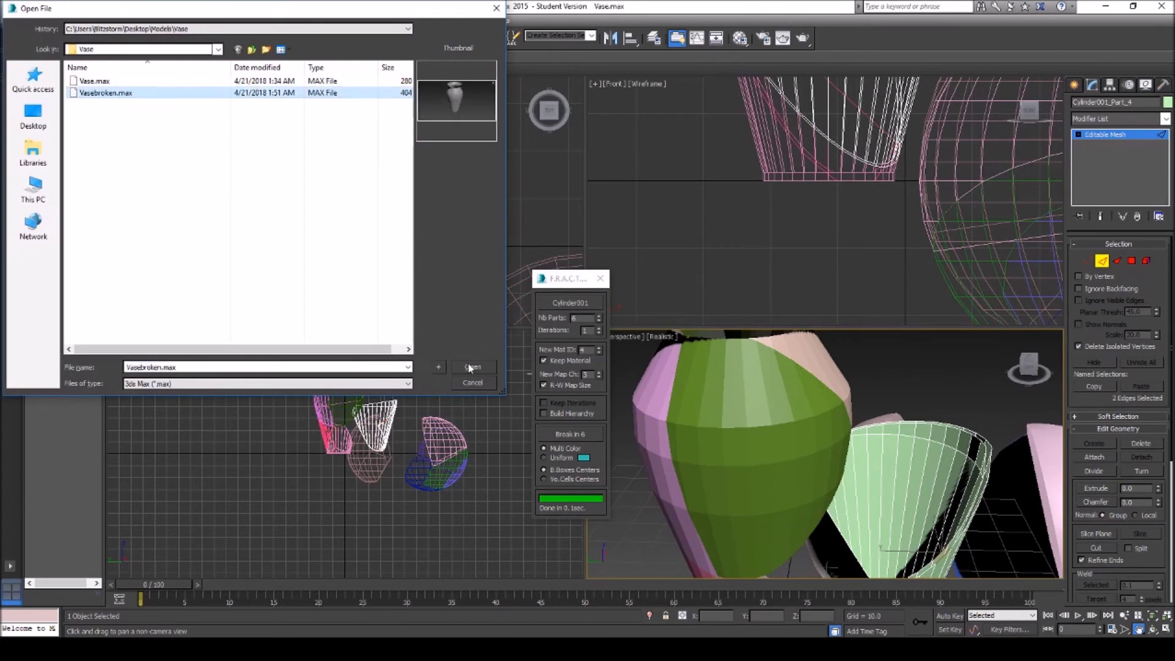
click(471, 367)
click(599, 278)
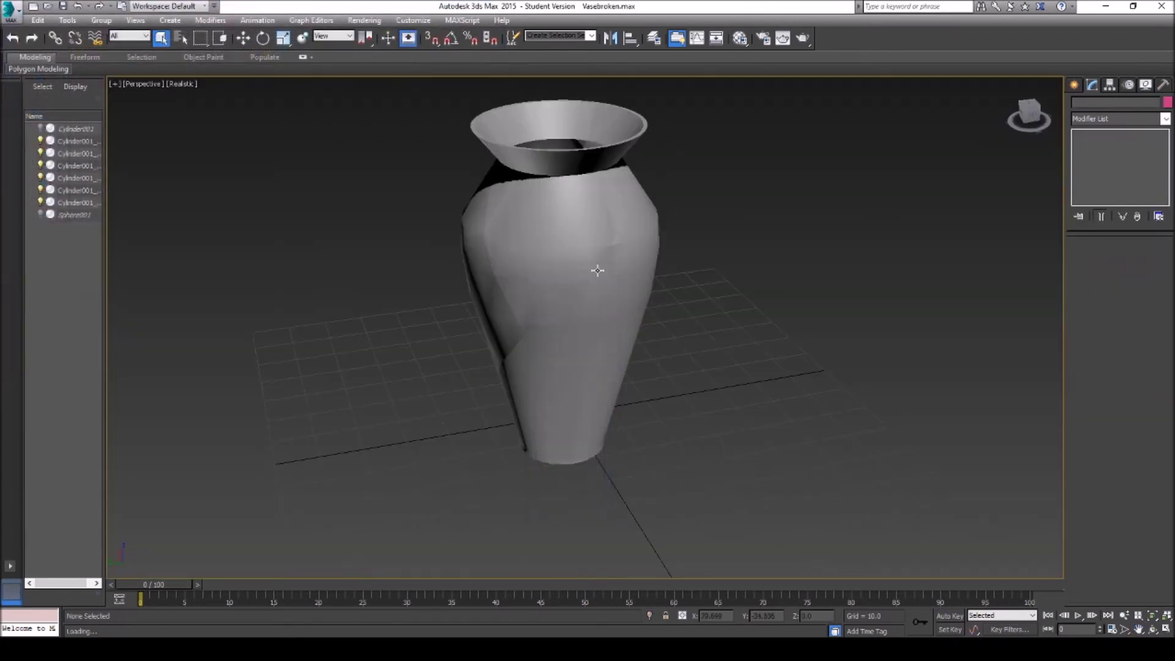
Examine the broken vase by selecting its fragments one after another from several sides, and clear the selection.
click(610, 240)
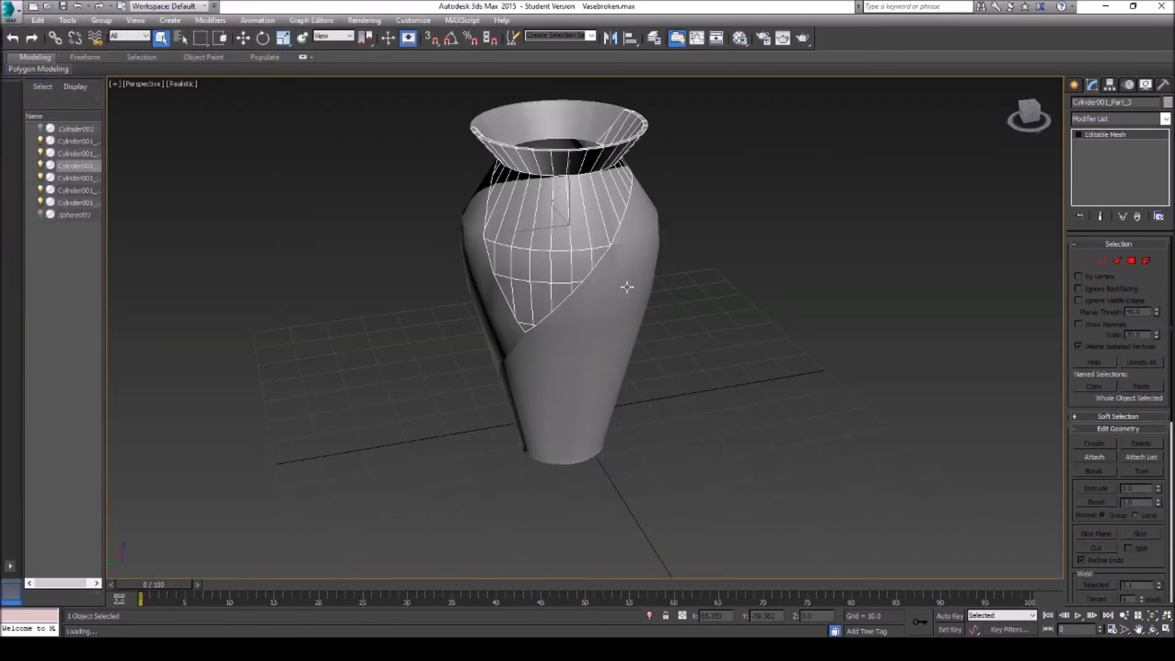
click(1153, 628)
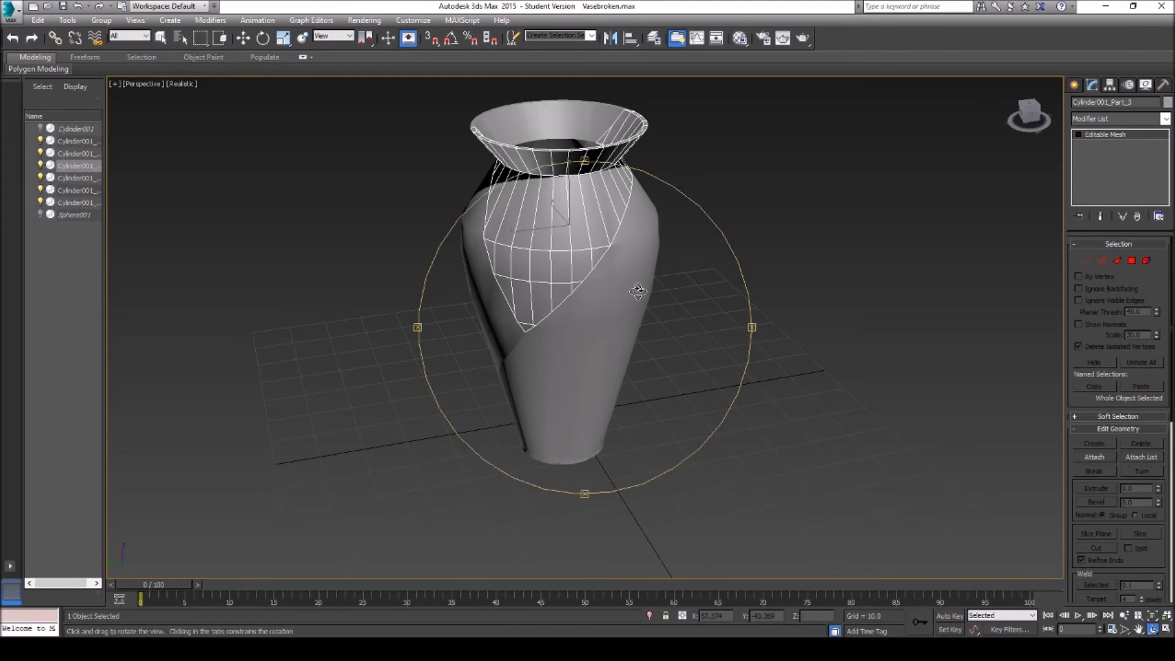
drag(637, 292, 681, 275)
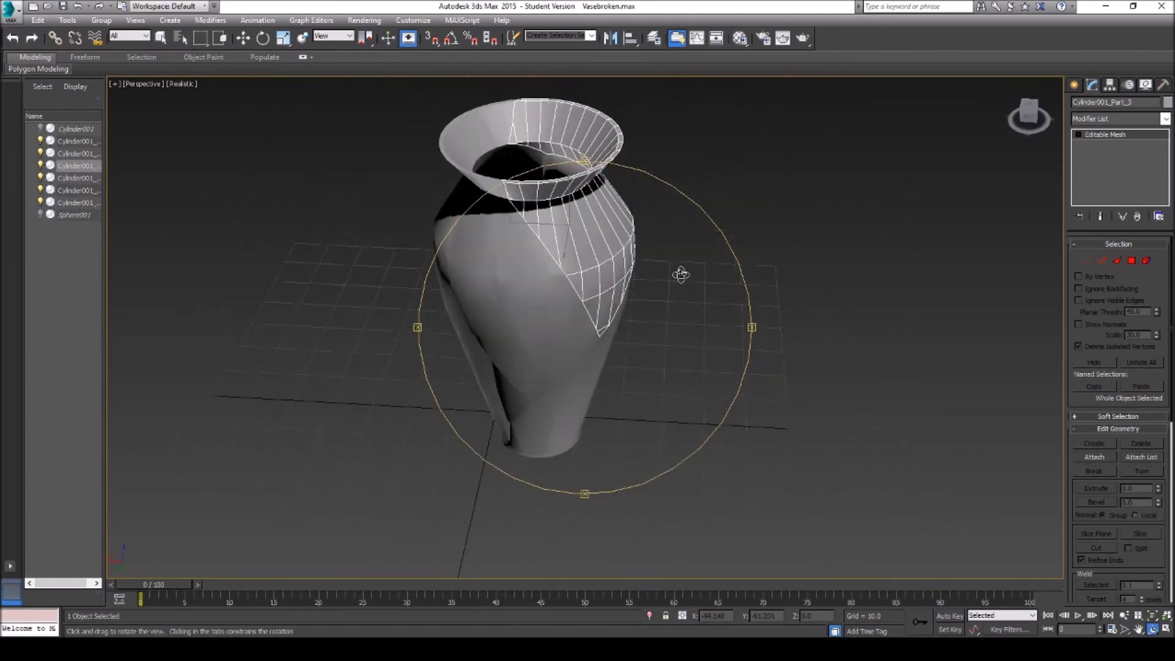
right_click(544, 261)
click(529, 259)
click(480, 250)
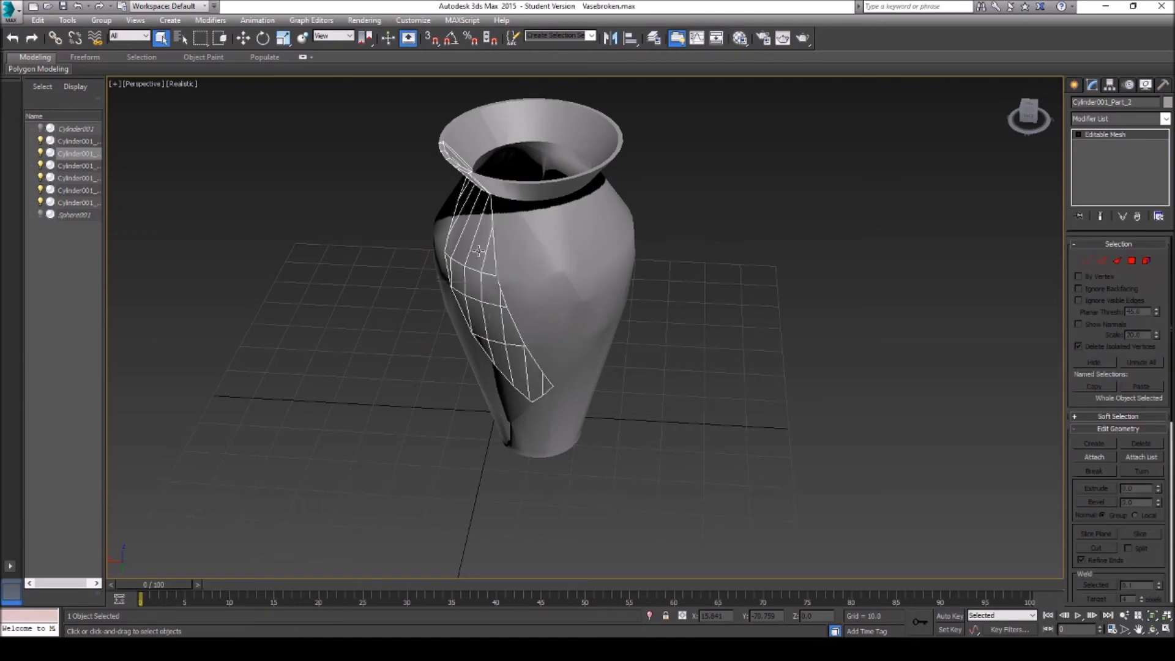
click(1152, 629)
drag(611, 305, 687, 296)
right_click(477, 237)
click(439, 239)
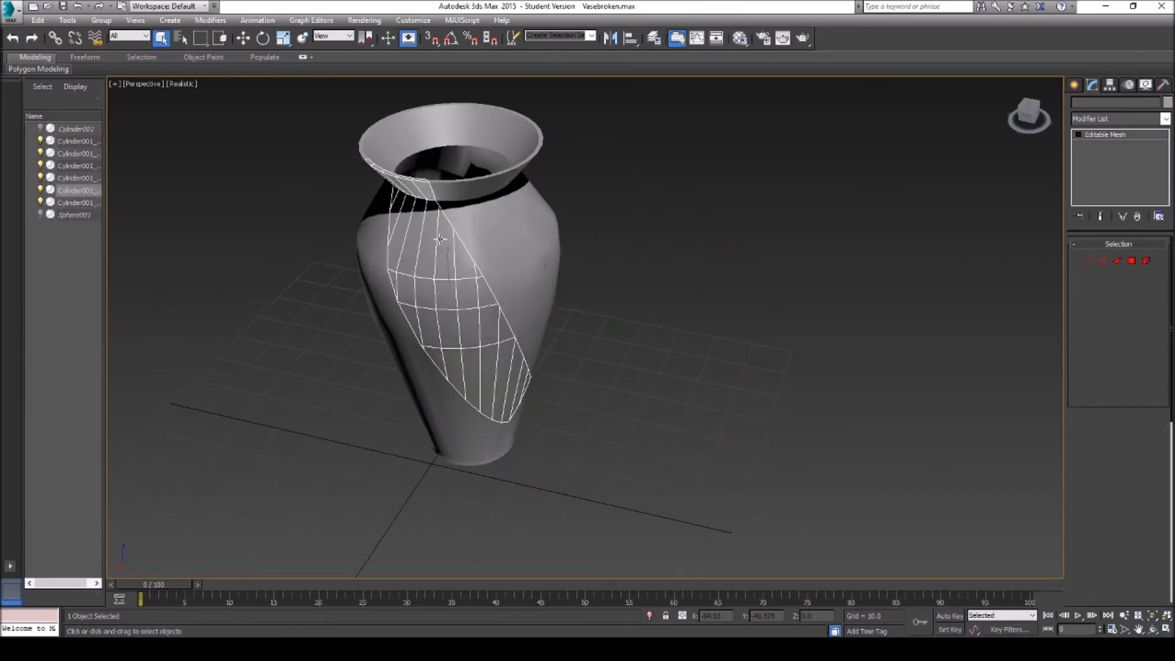
click(470, 418)
click(504, 449)
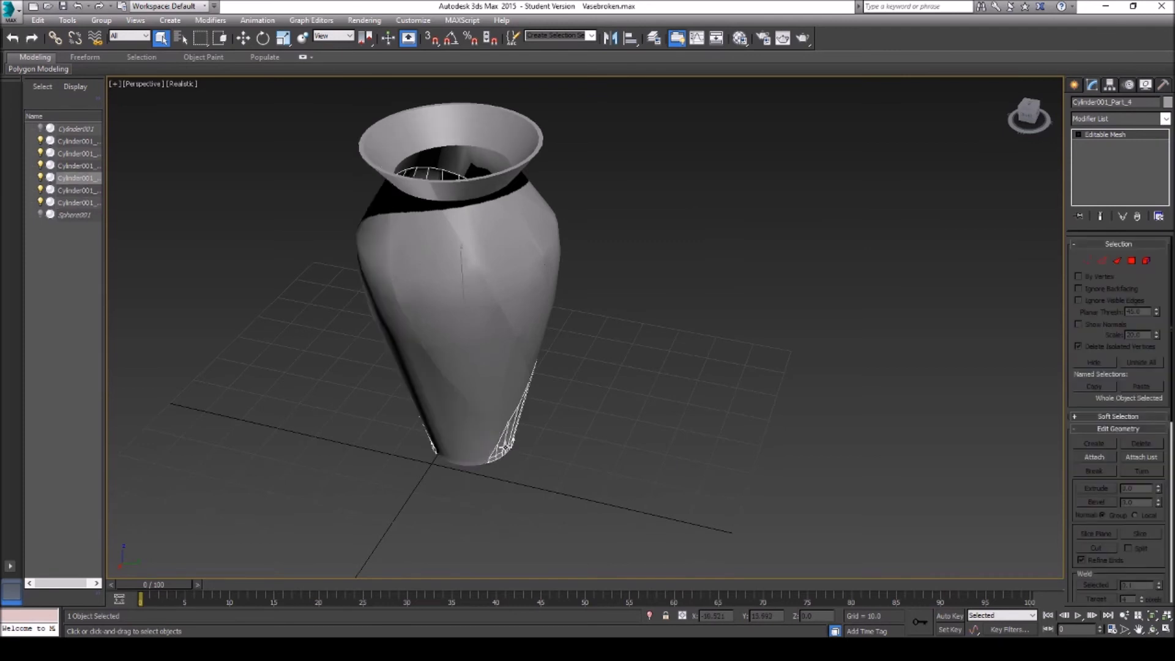
click(1152, 629)
drag(614, 324, 615, 255)
scroll(582, 252, down, 6)
right_click(619, 277)
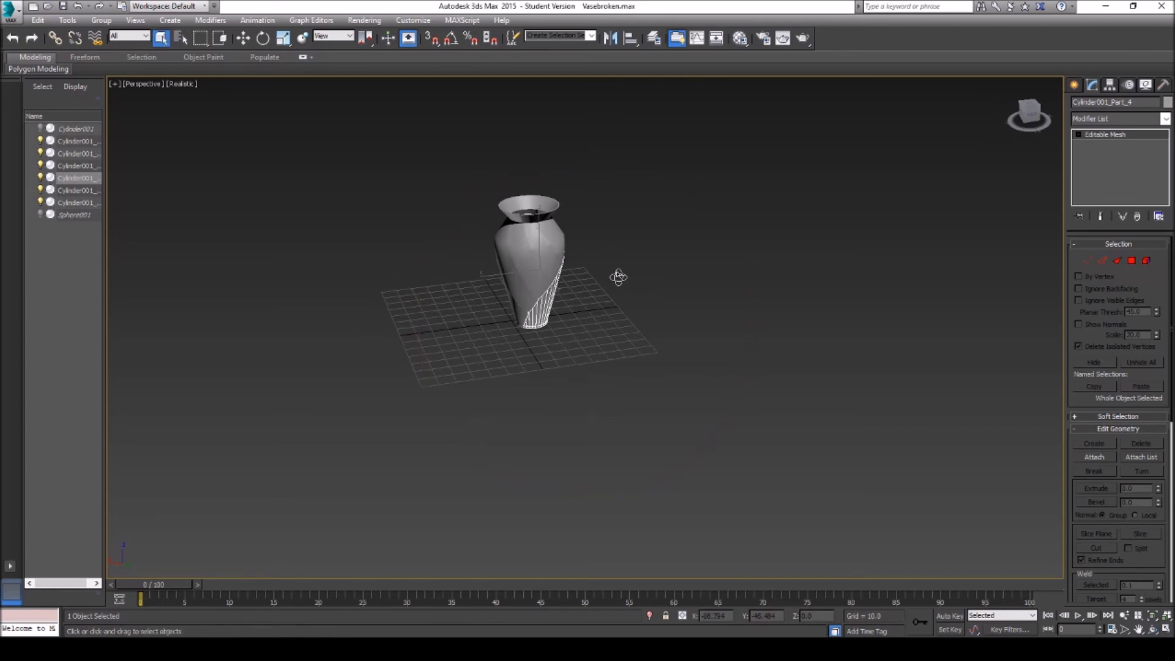
click(621, 275)
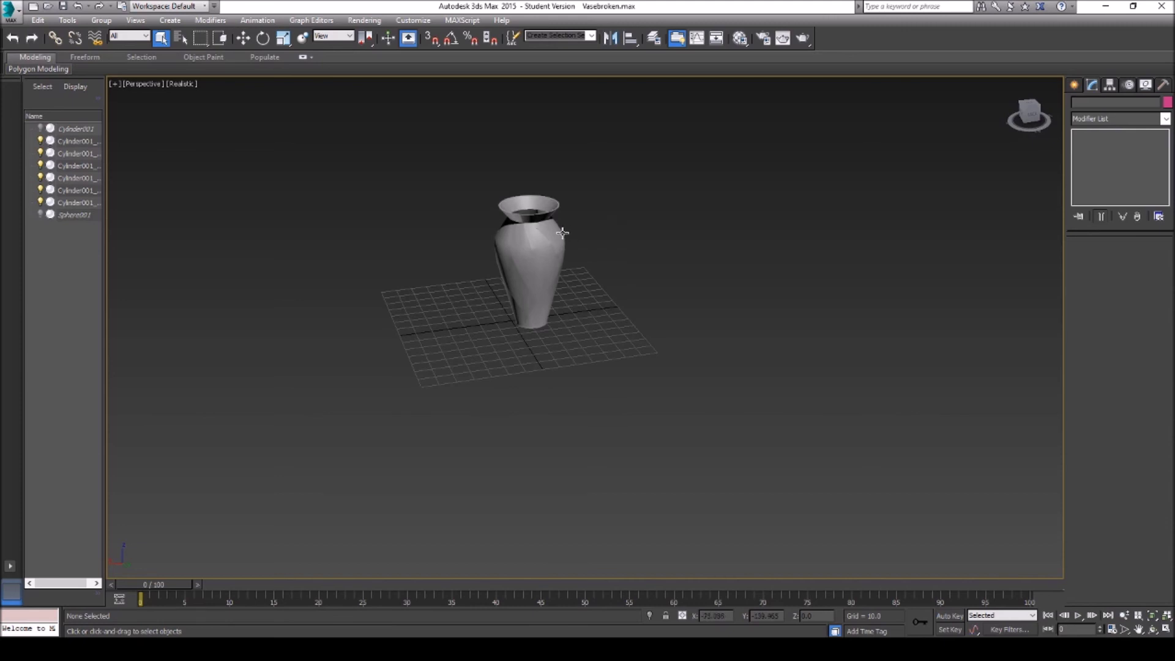
click(1138, 629)
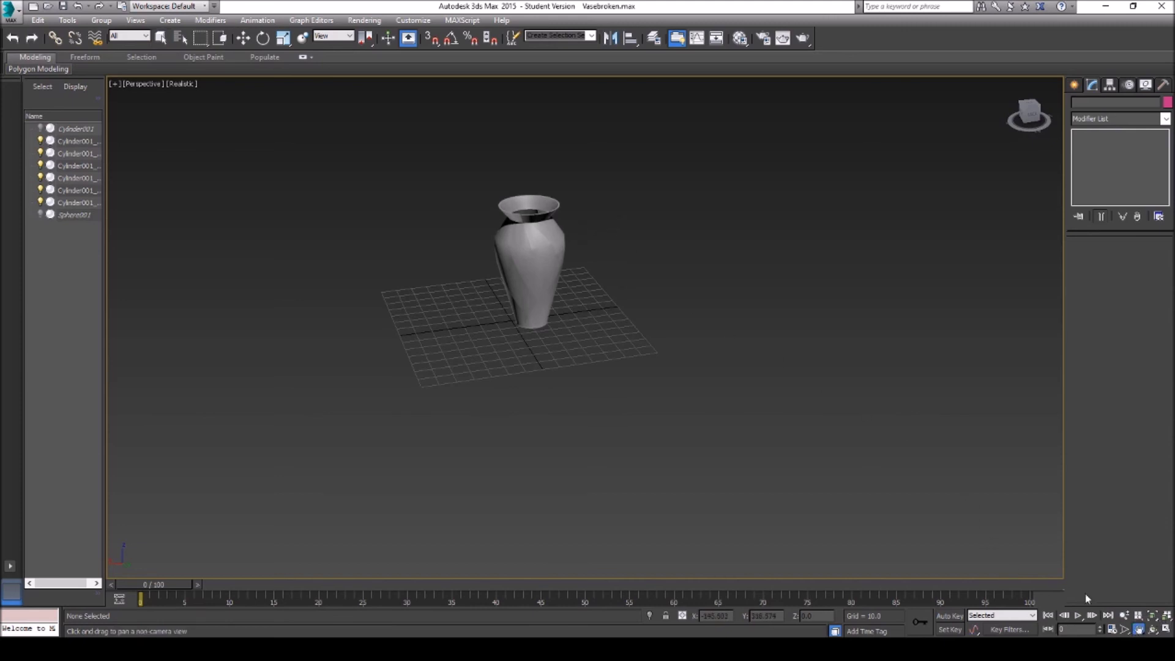
drag(558, 280, 625, 352)
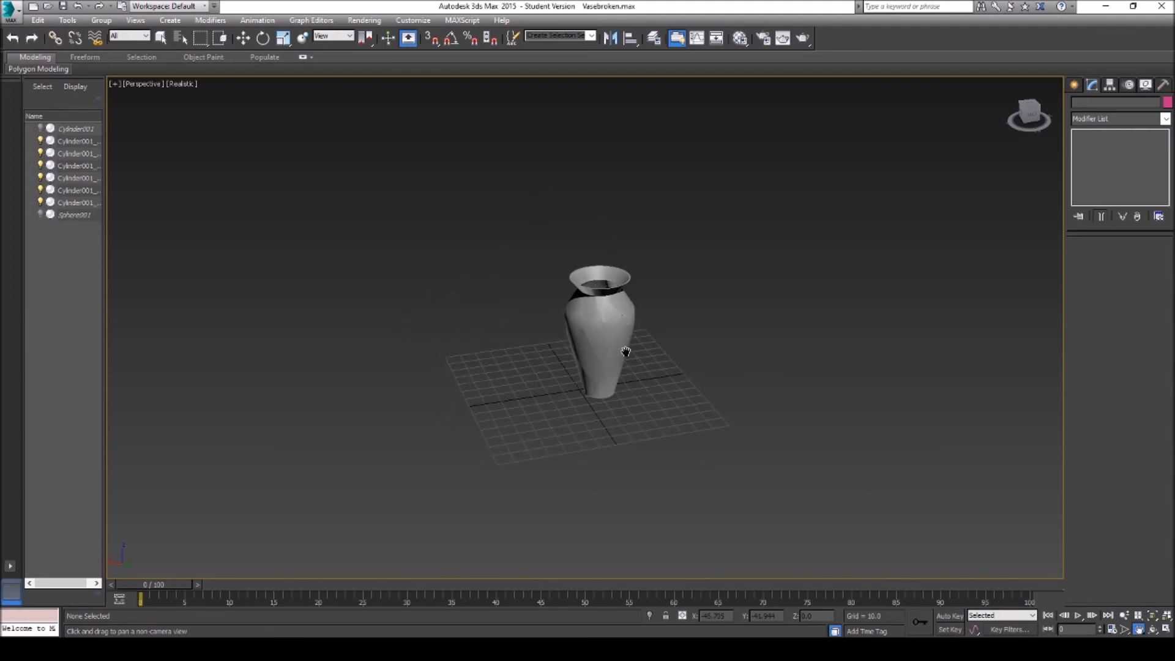
scroll(650, 361, up, 6)
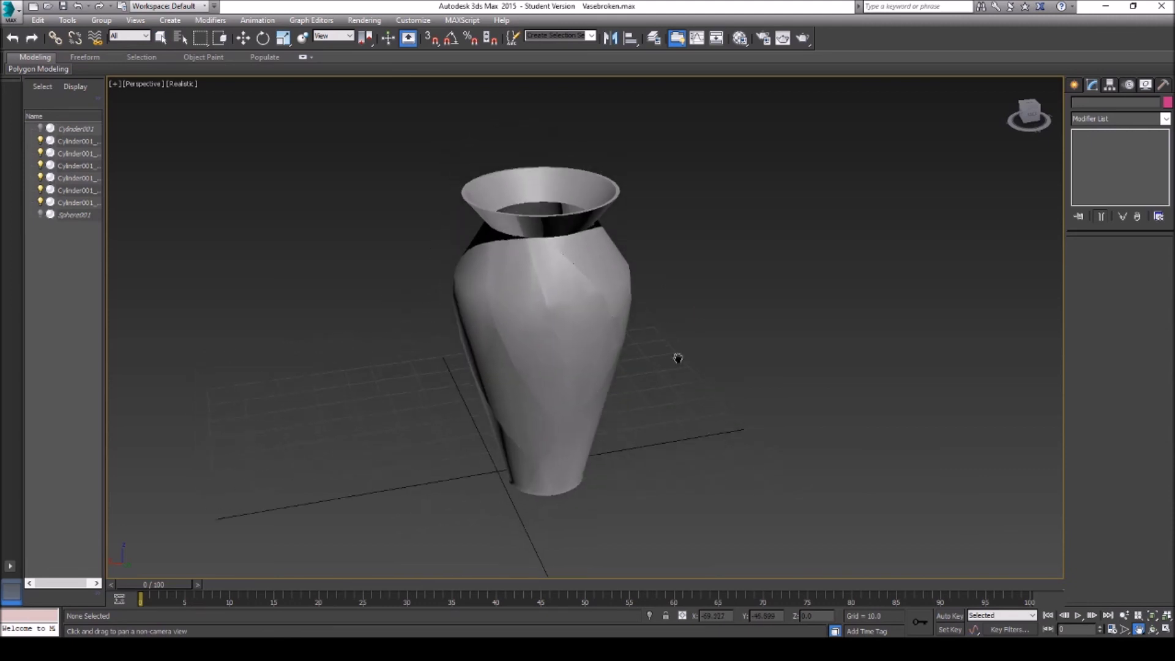
drag(677, 358, 714, 381)
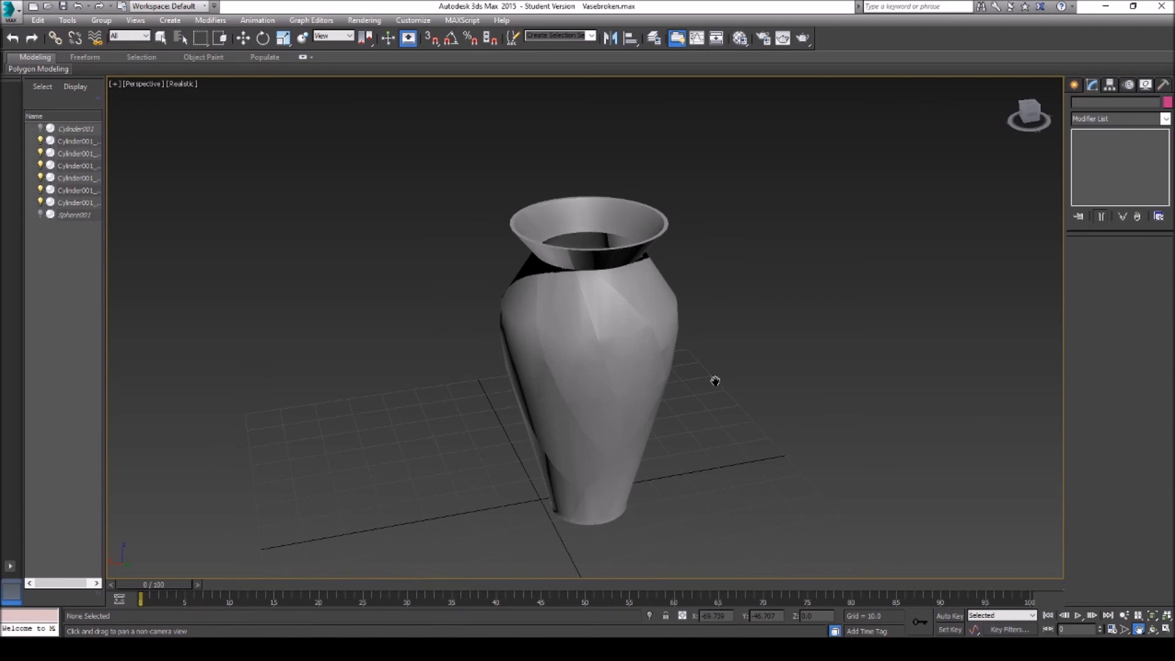